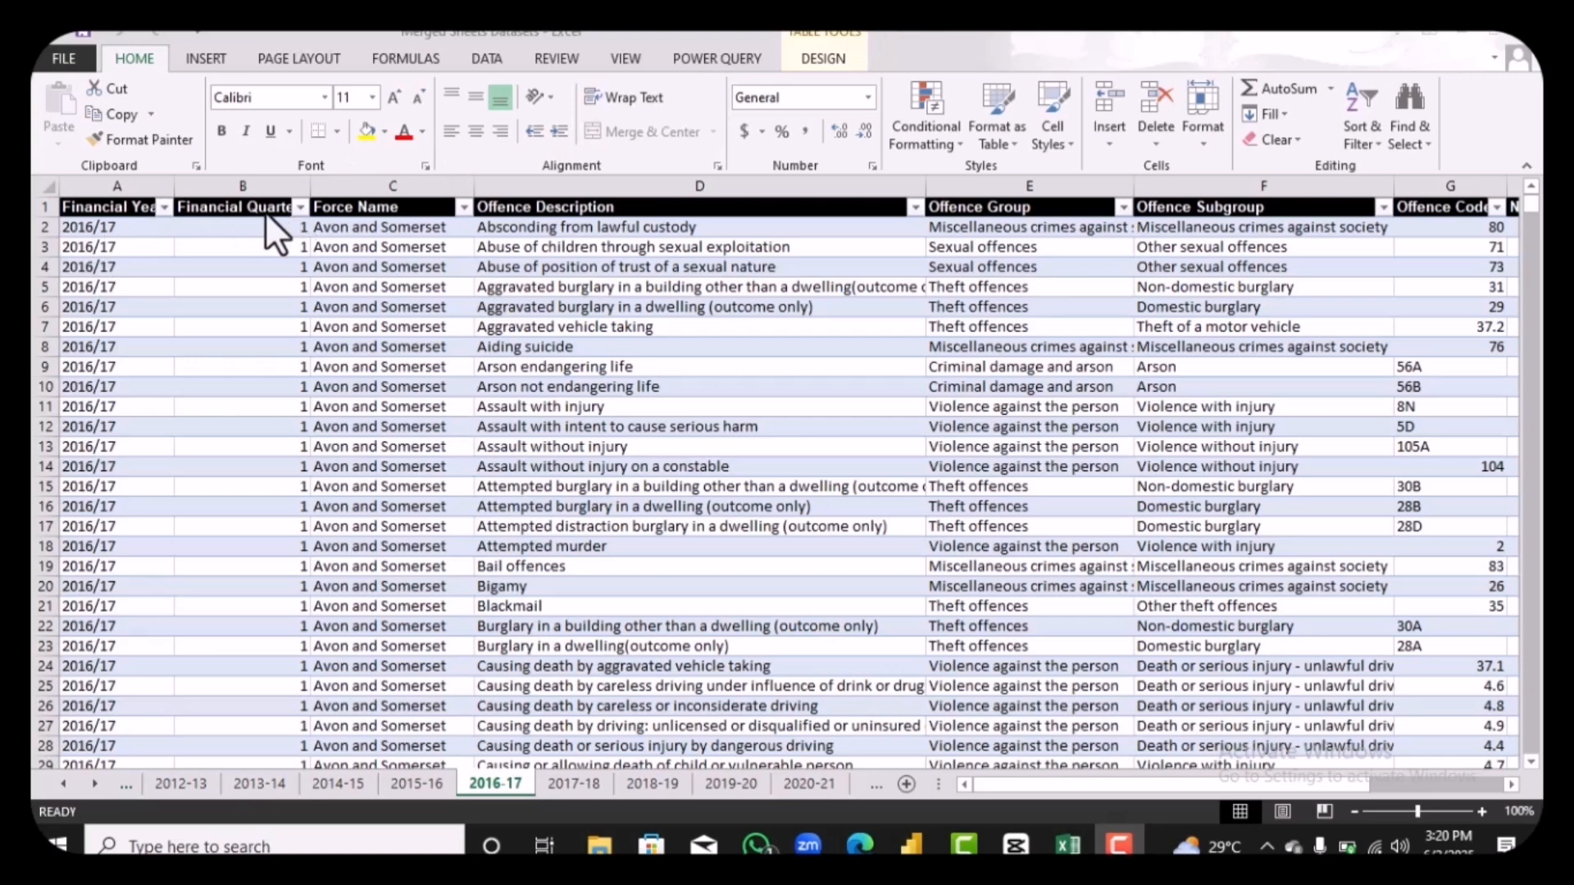
{"action": "left_click", "coordinate": [426, 187]}
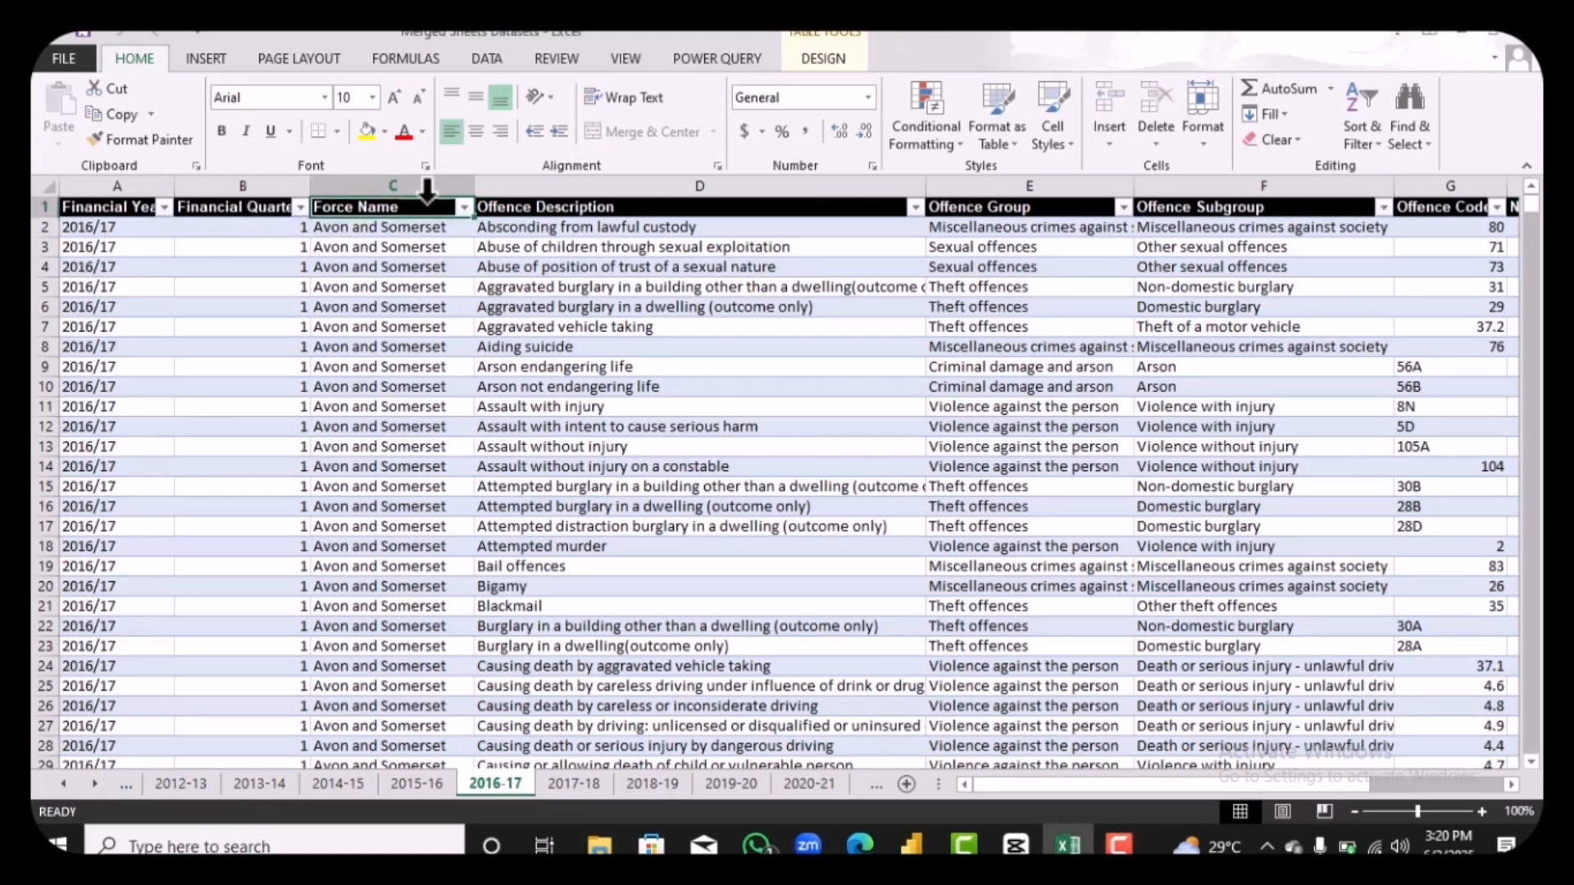
{"action": "left_click", "coordinate": [580, 205]}
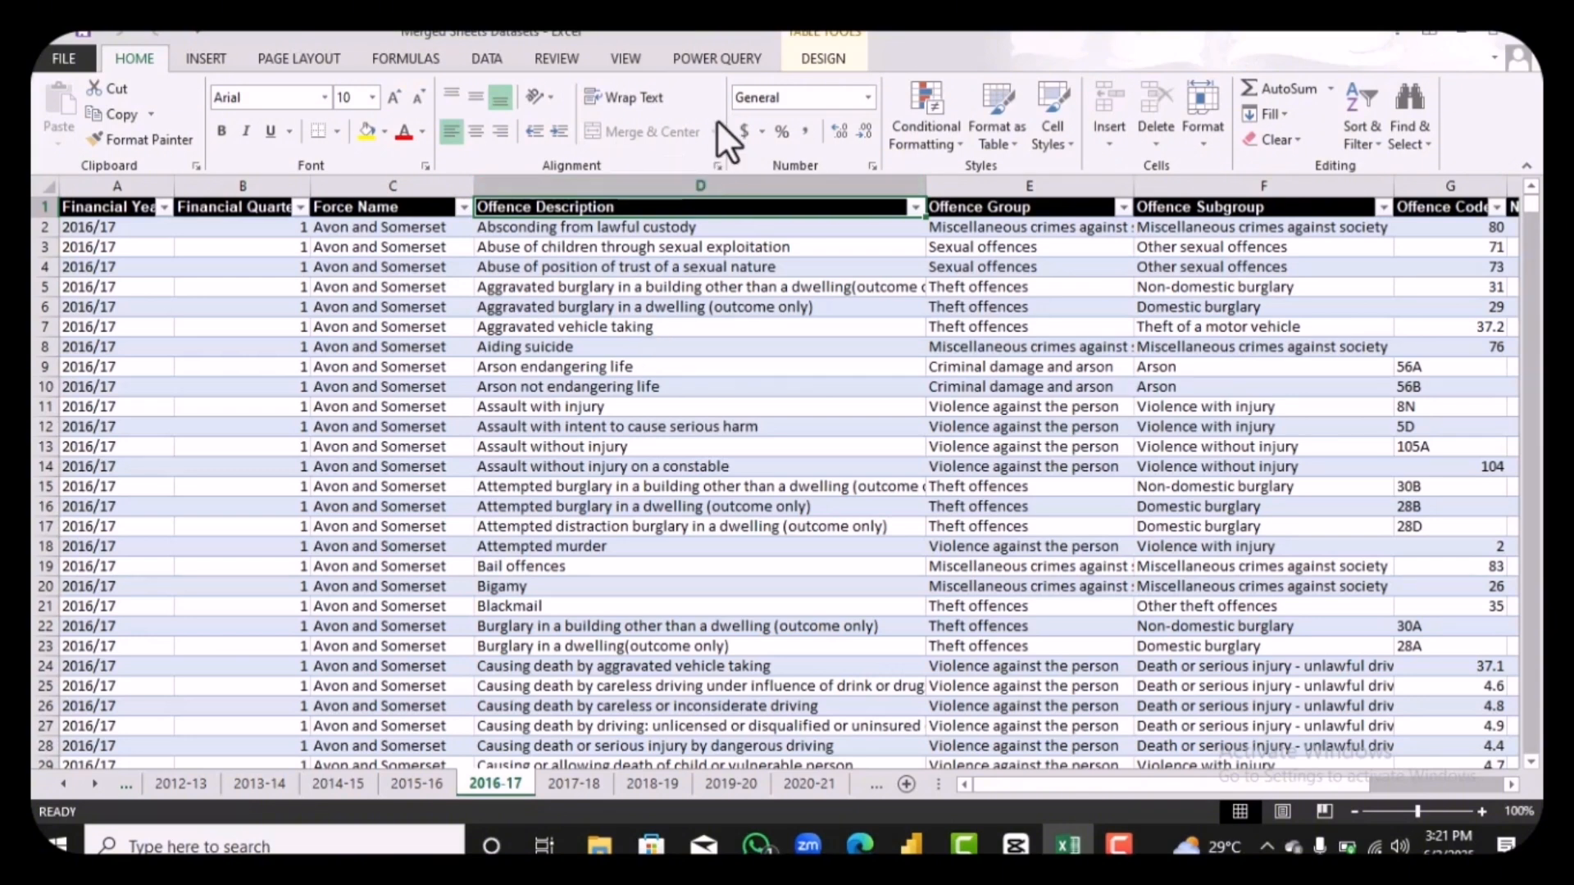
{"action": "left_click", "coordinate": [793, 36]}
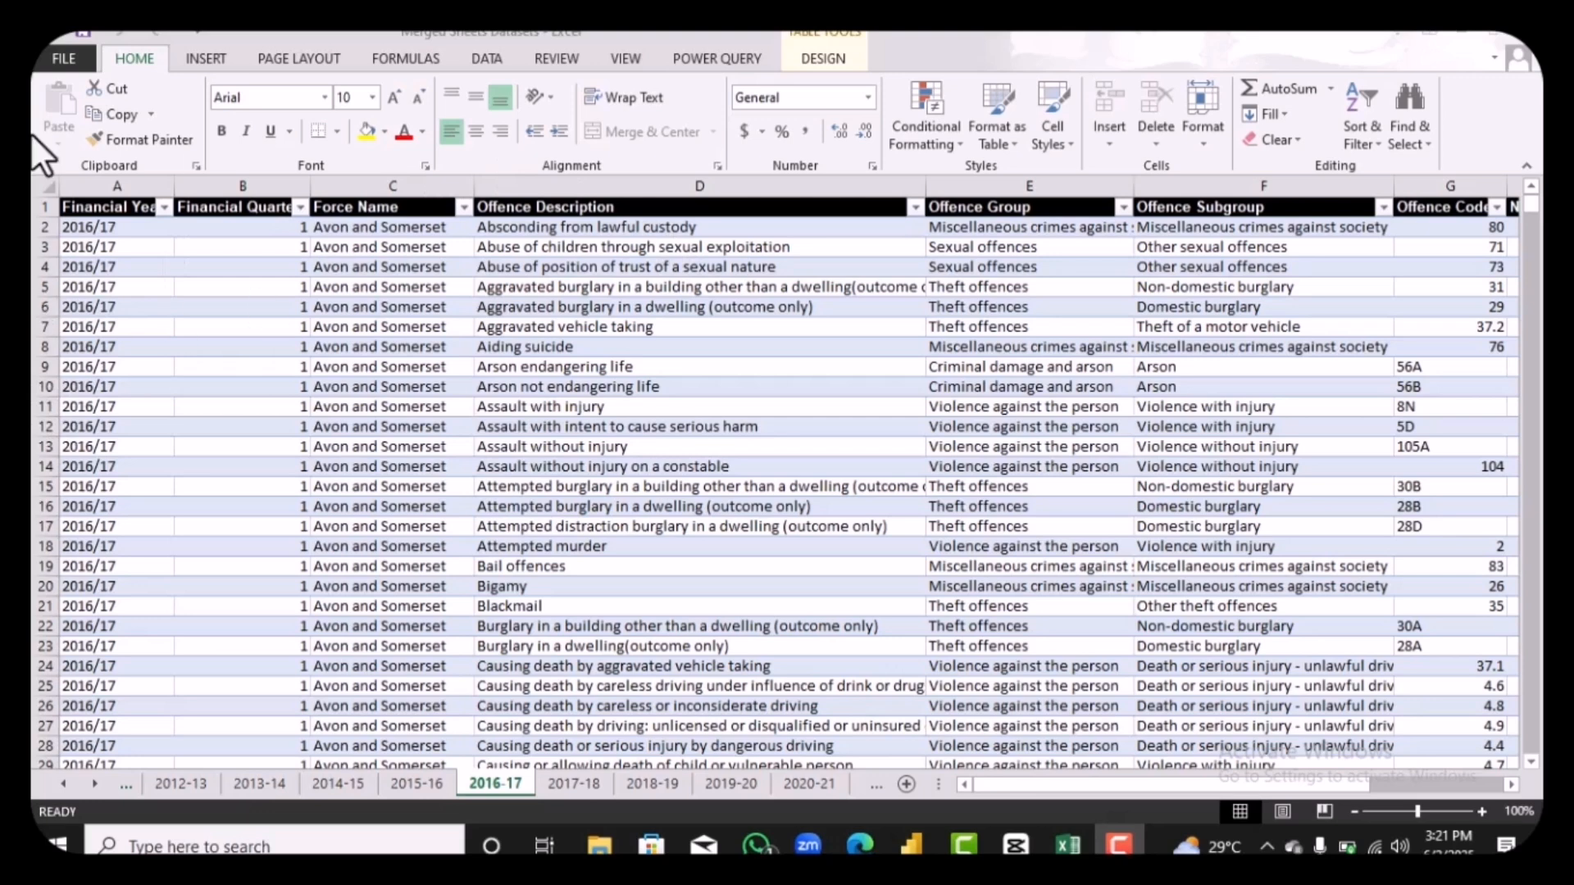
{"action": "left_click", "coordinate": [487, 60]}
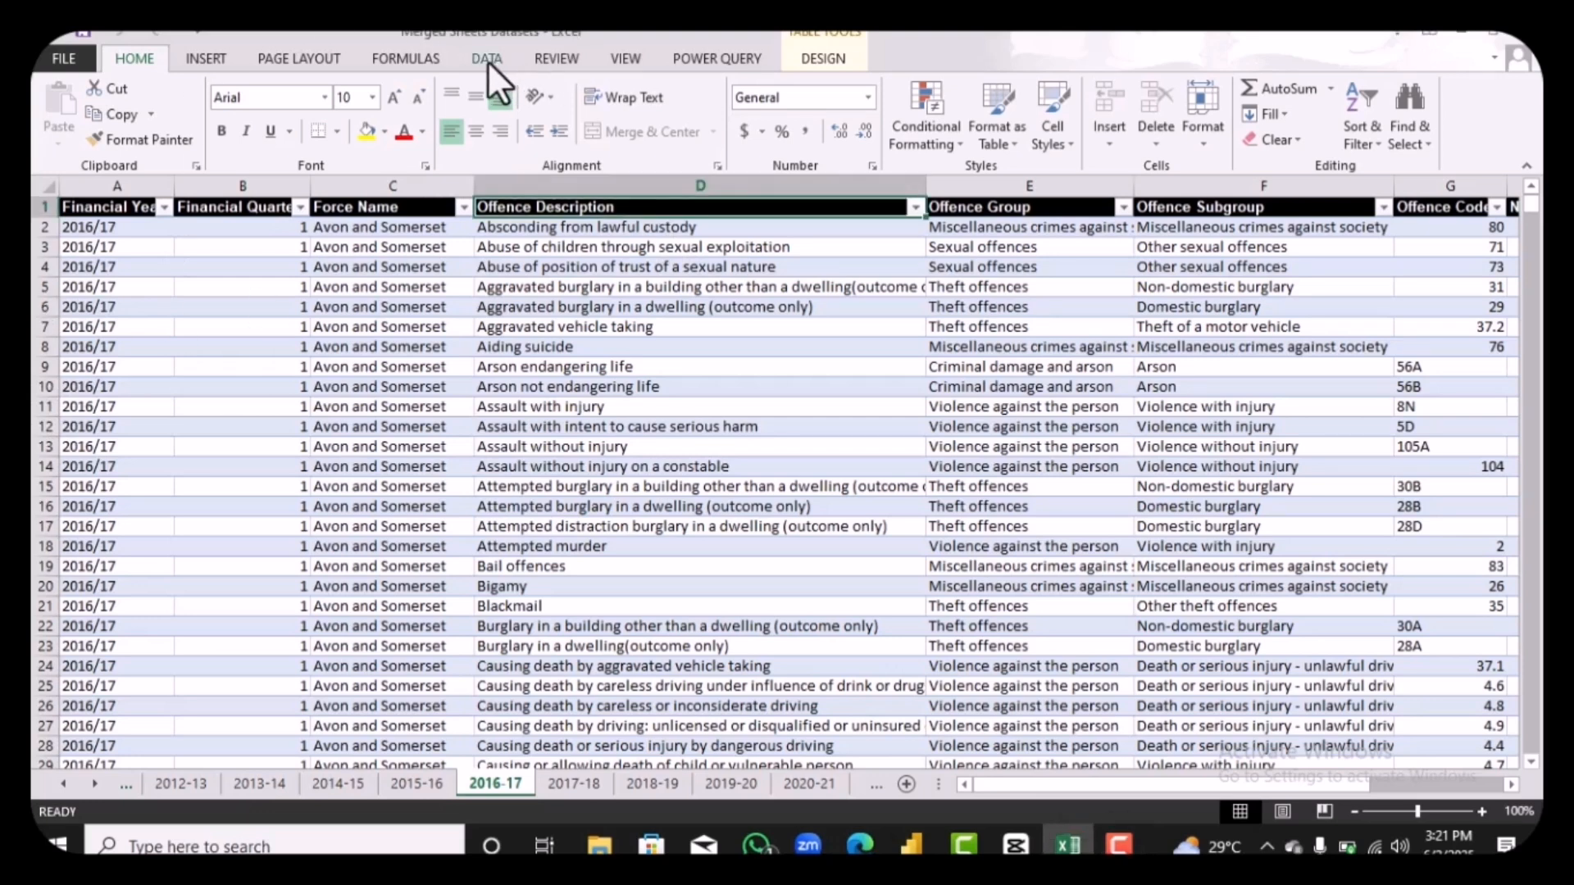
{"action": "left_click", "coordinate": [487, 59]}
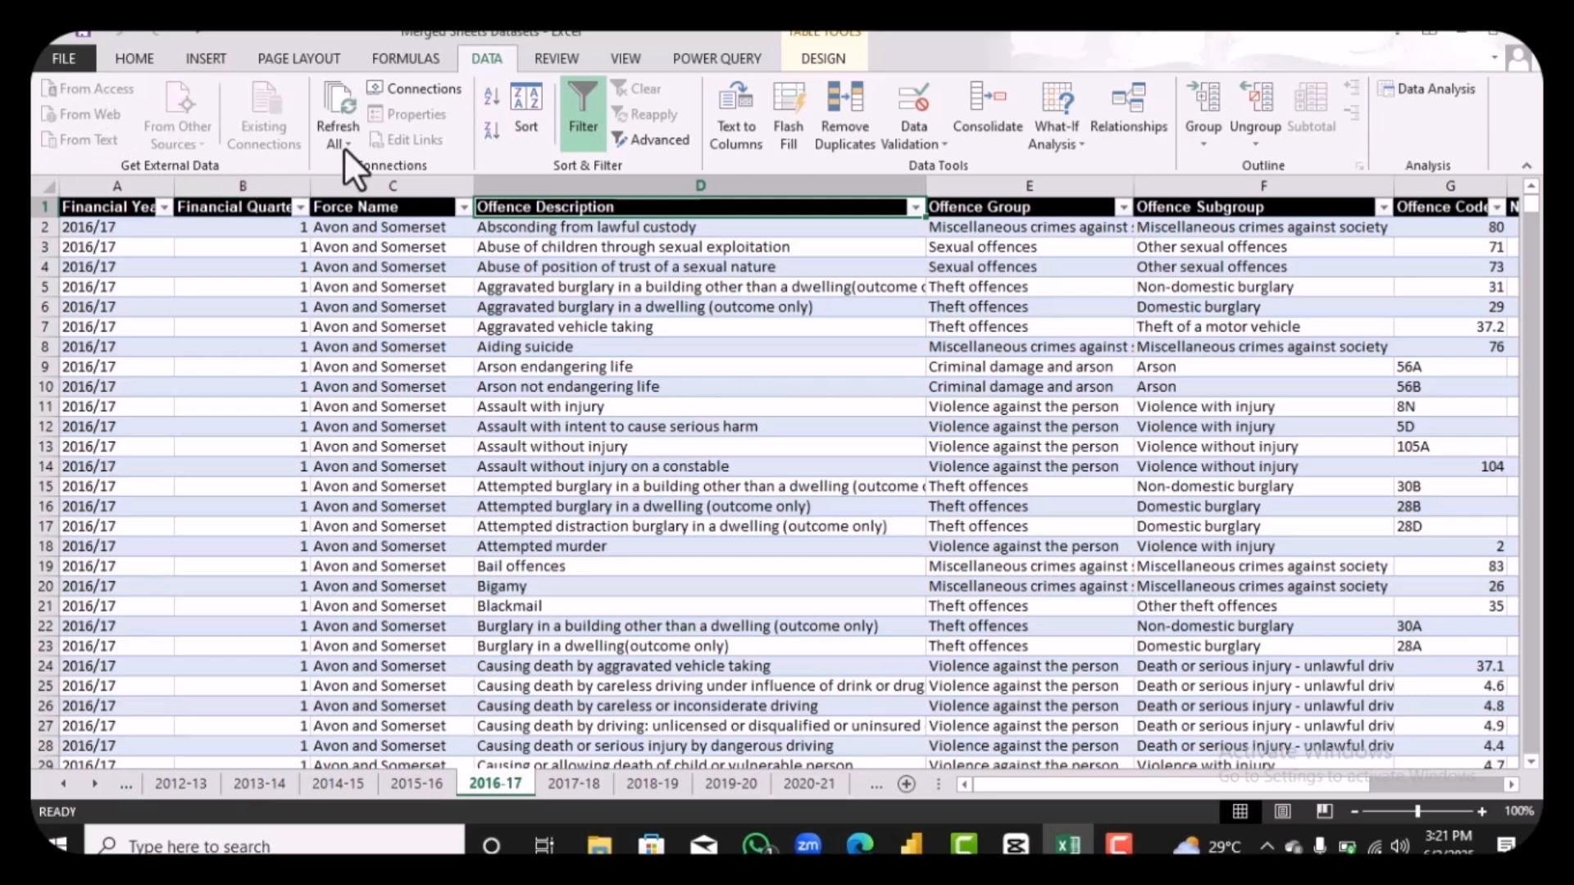
Step: Start a Power Query import from the Excel workbook Merged Sheets Datasets in the Downloads folder
{"action": "left_click", "coordinate": [715, 59]}
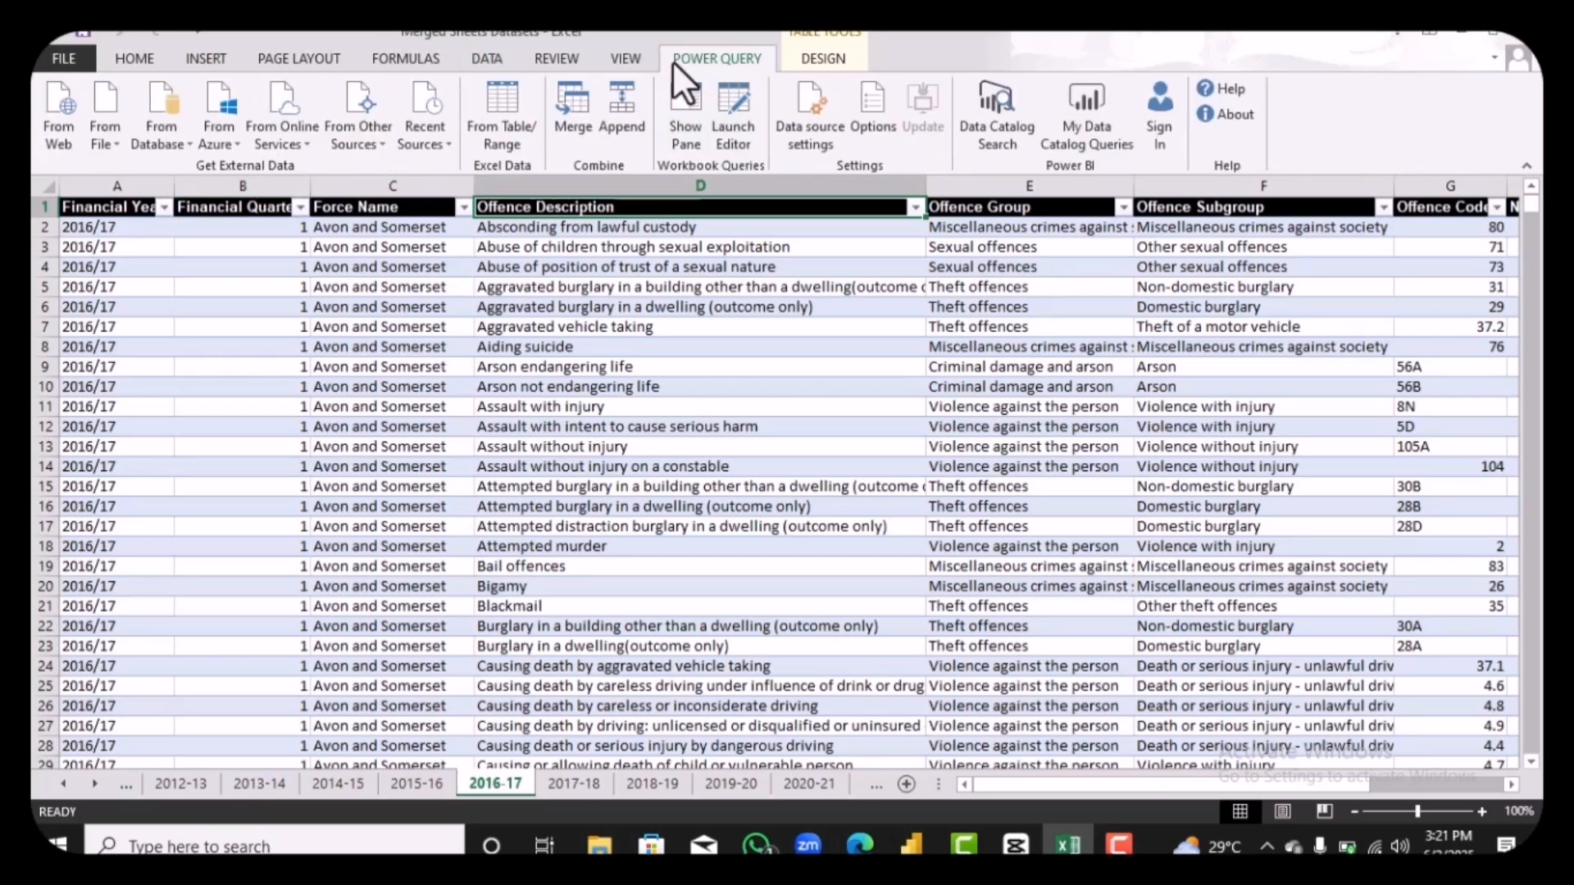
{"action": "left_click", "coordinate": [100, 130]}
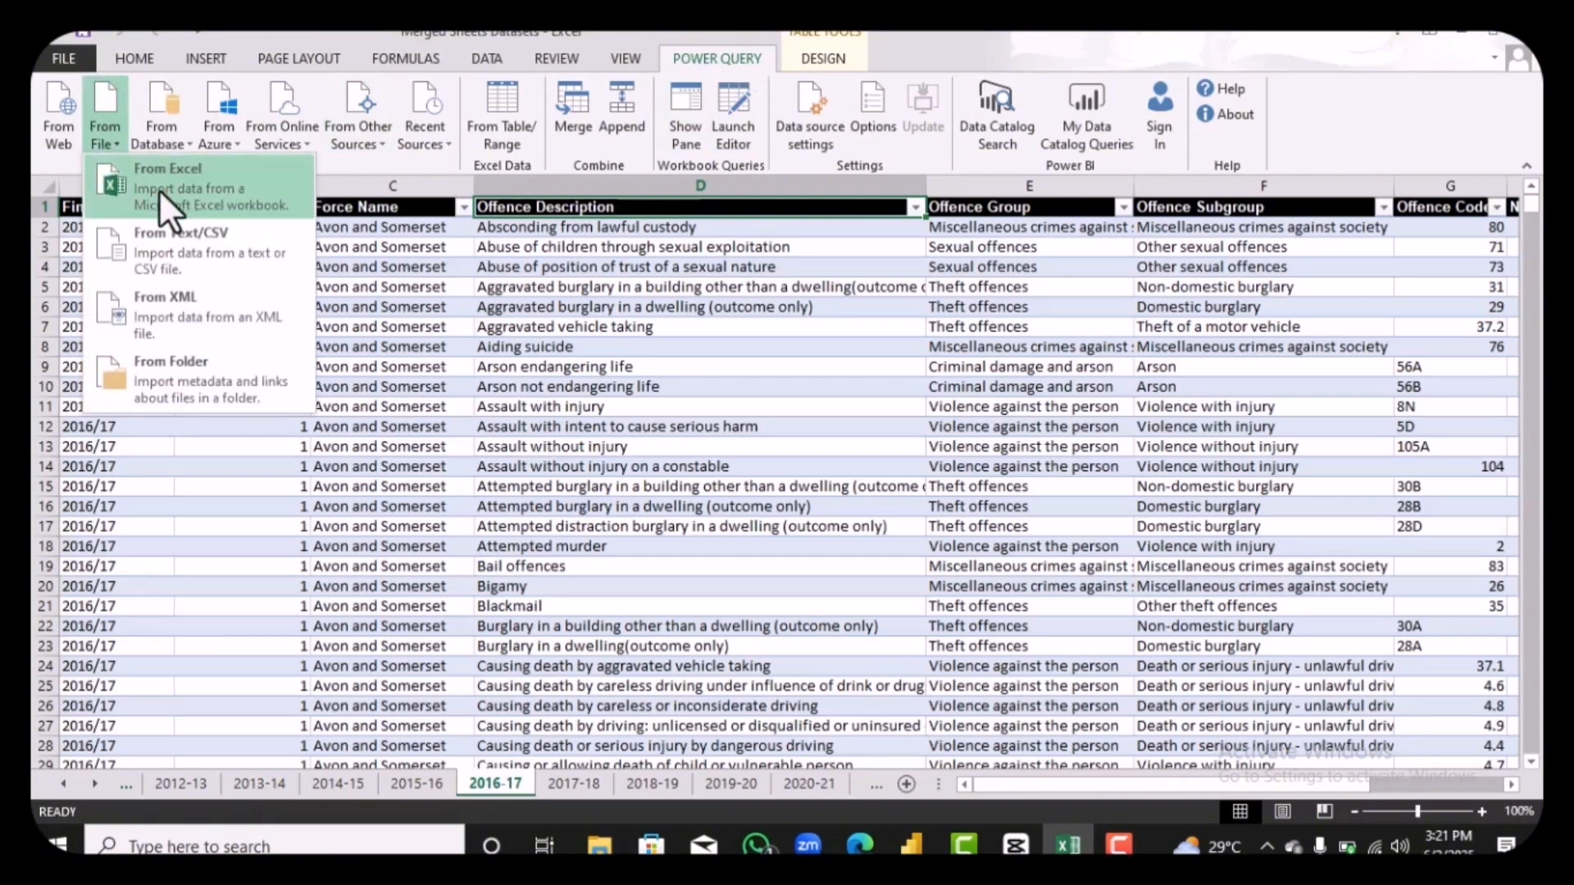
{"action": "left_click", "coordinate": [159, 185]}
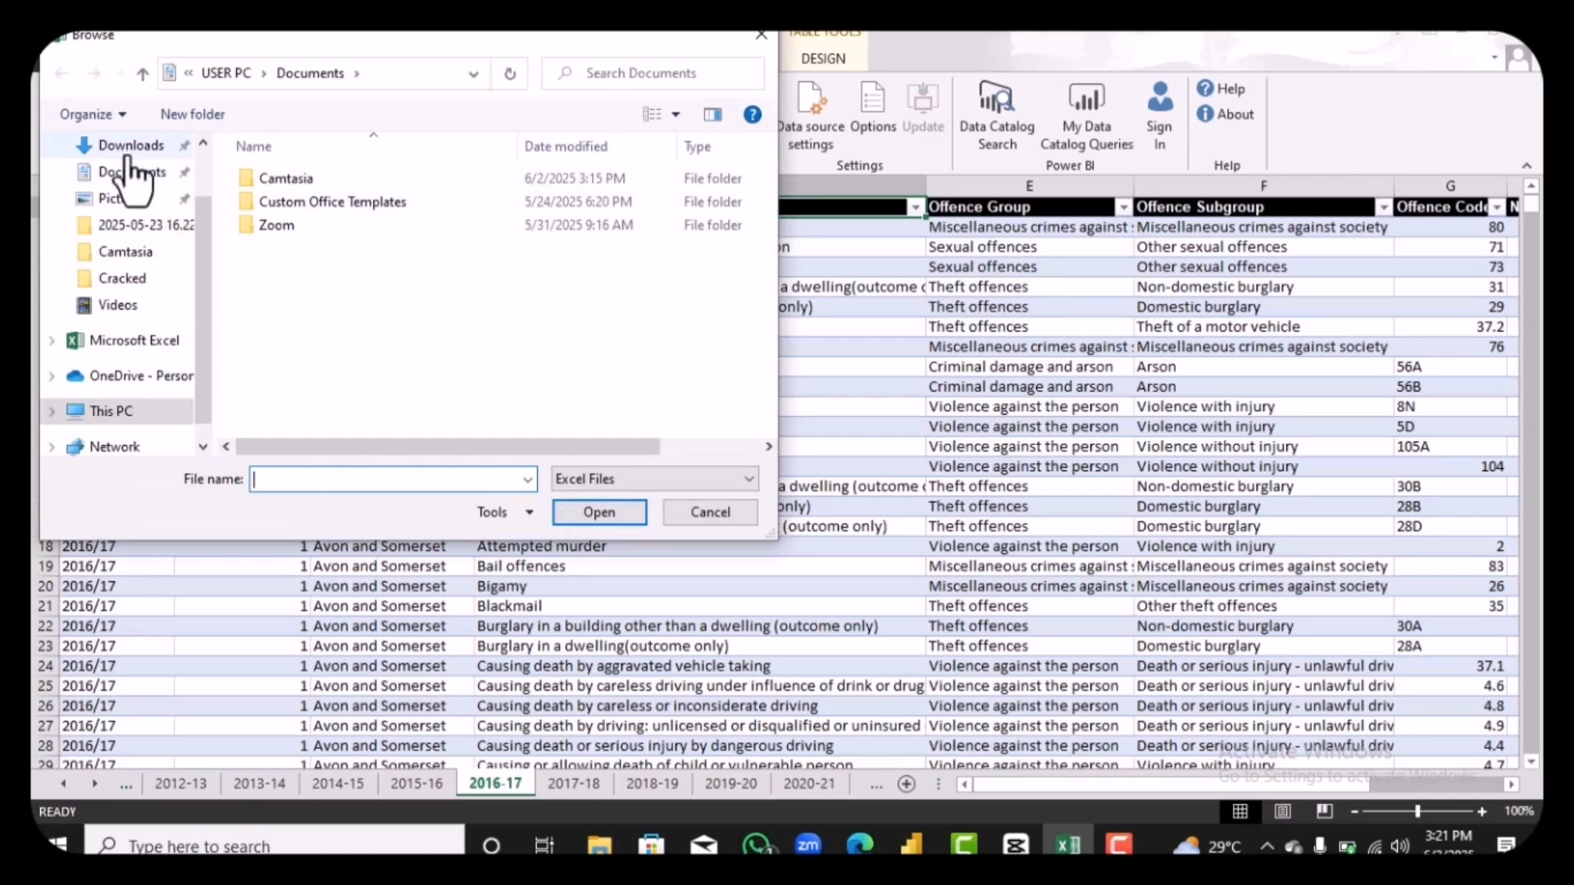
{"action": "left_click", "coordinate": [134, 146]}
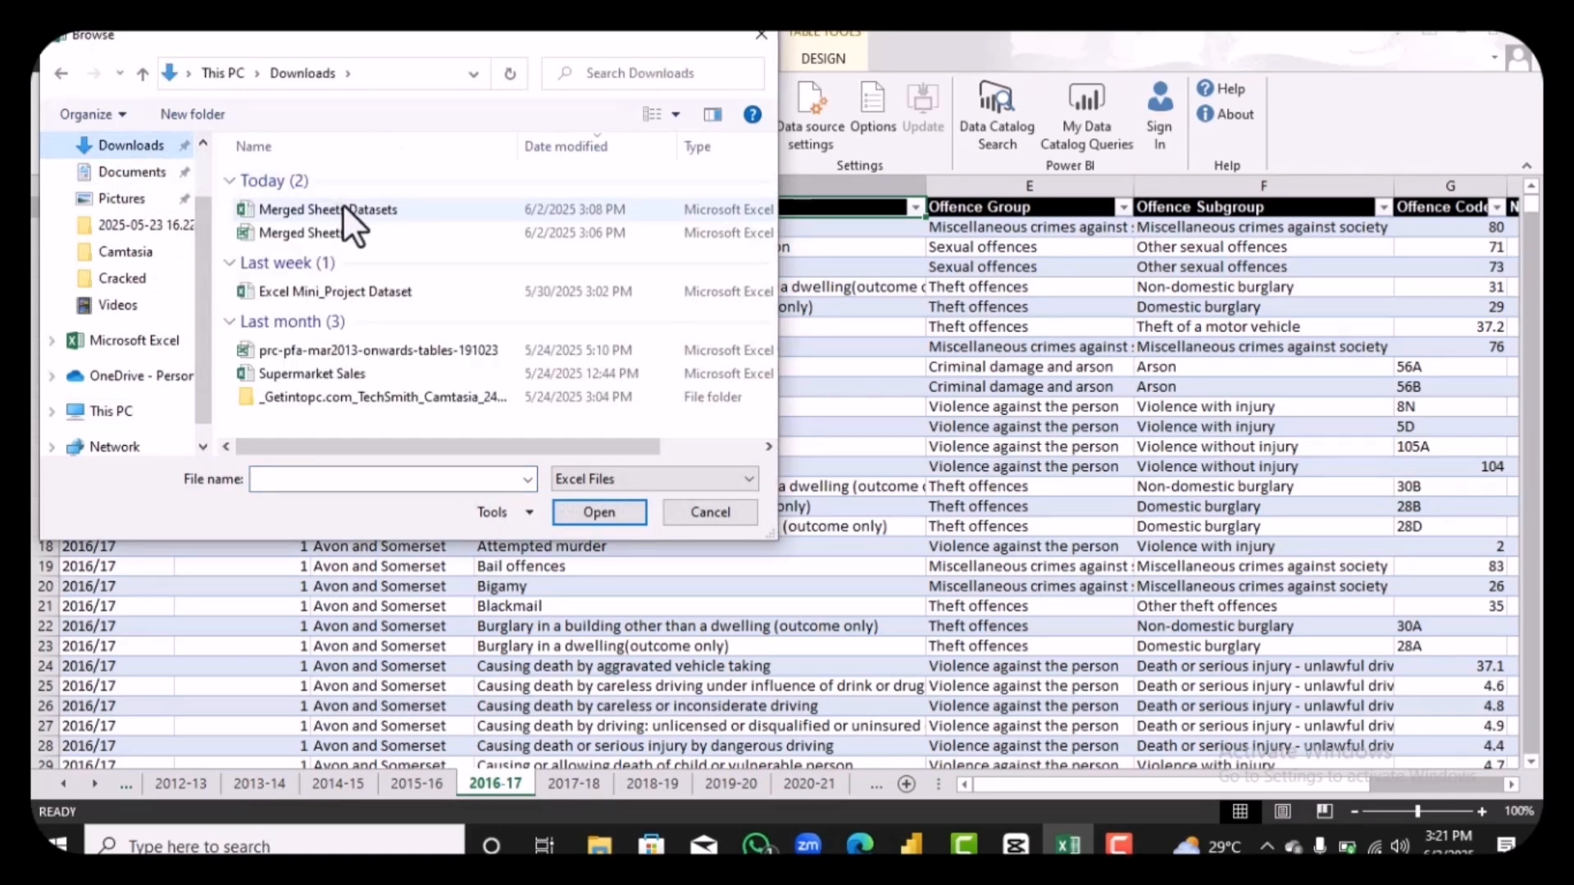
{"action": "left_click", "coordinate": [342, 209]}
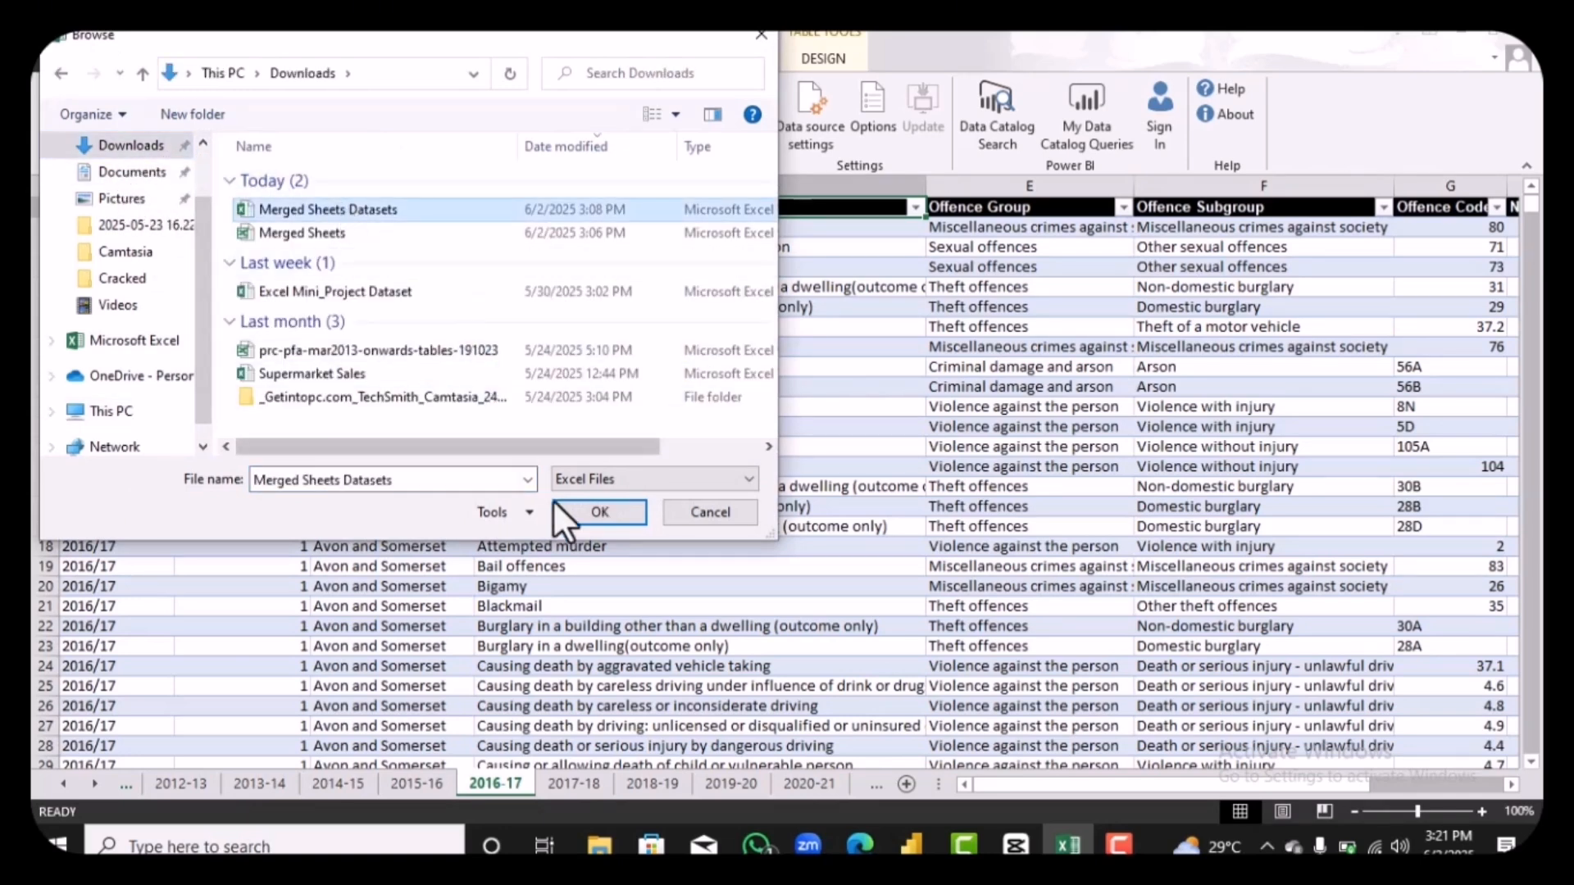
{"action": "left_click", "coordinate": [578, 513]}
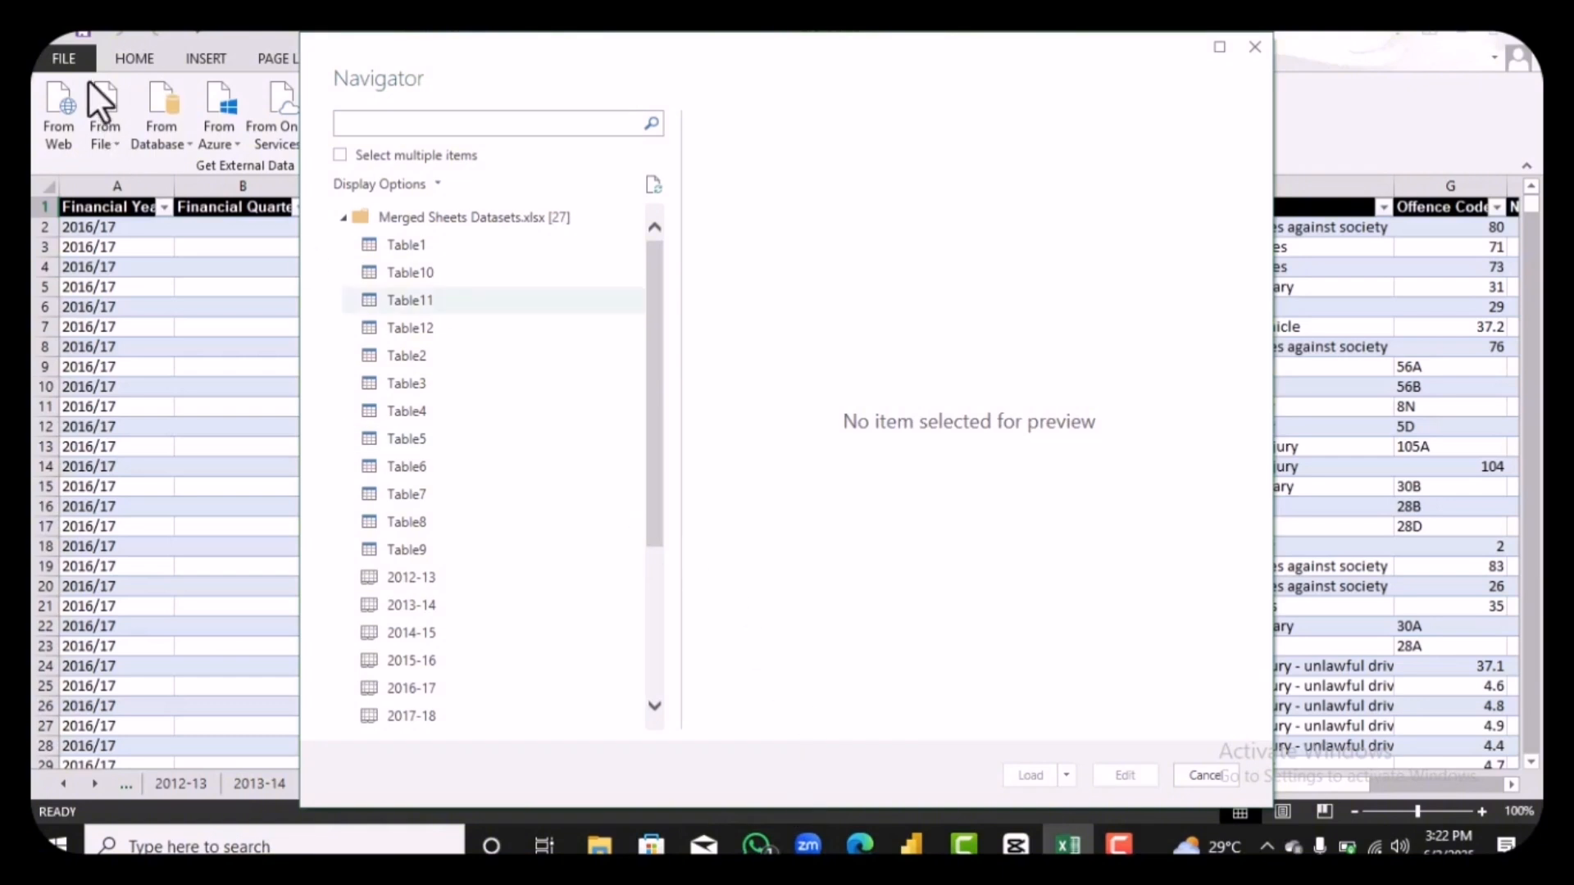
Step: Enable selection of multiple items, choose Table1 through Table12, and open them for editing in Power Query Editor
{"action": "left_click", "coordinate": [340, 155]}
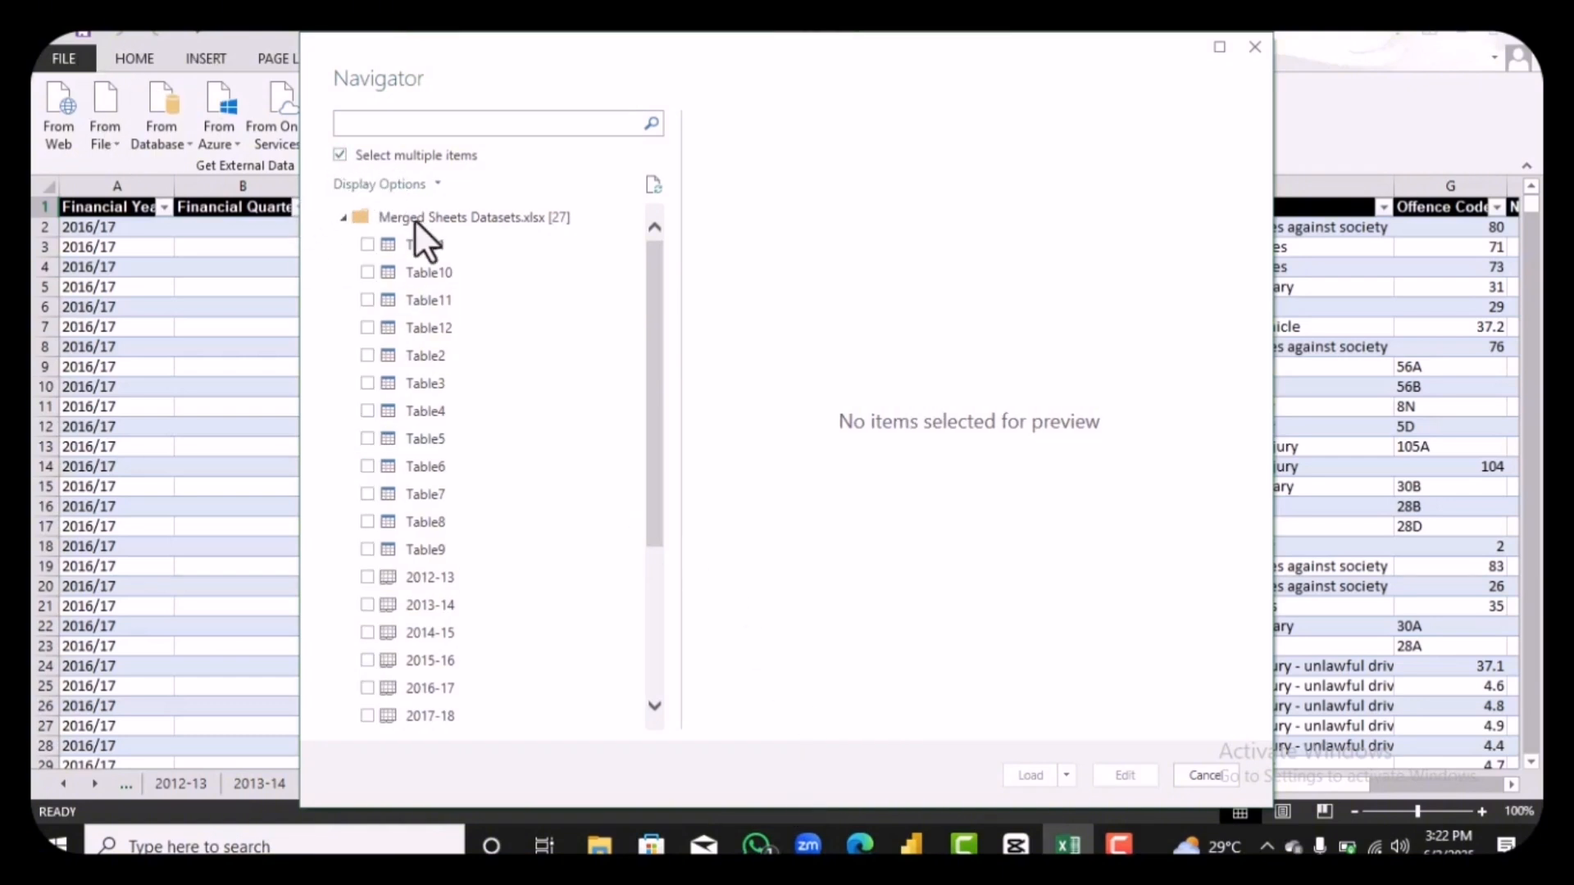
{"action": "left_click", "coordinate": [366, 355]}
{"action": "left_click", "coordinate": [368, 383]}
{"action": "left_click", "coordinate": [368, 411]}
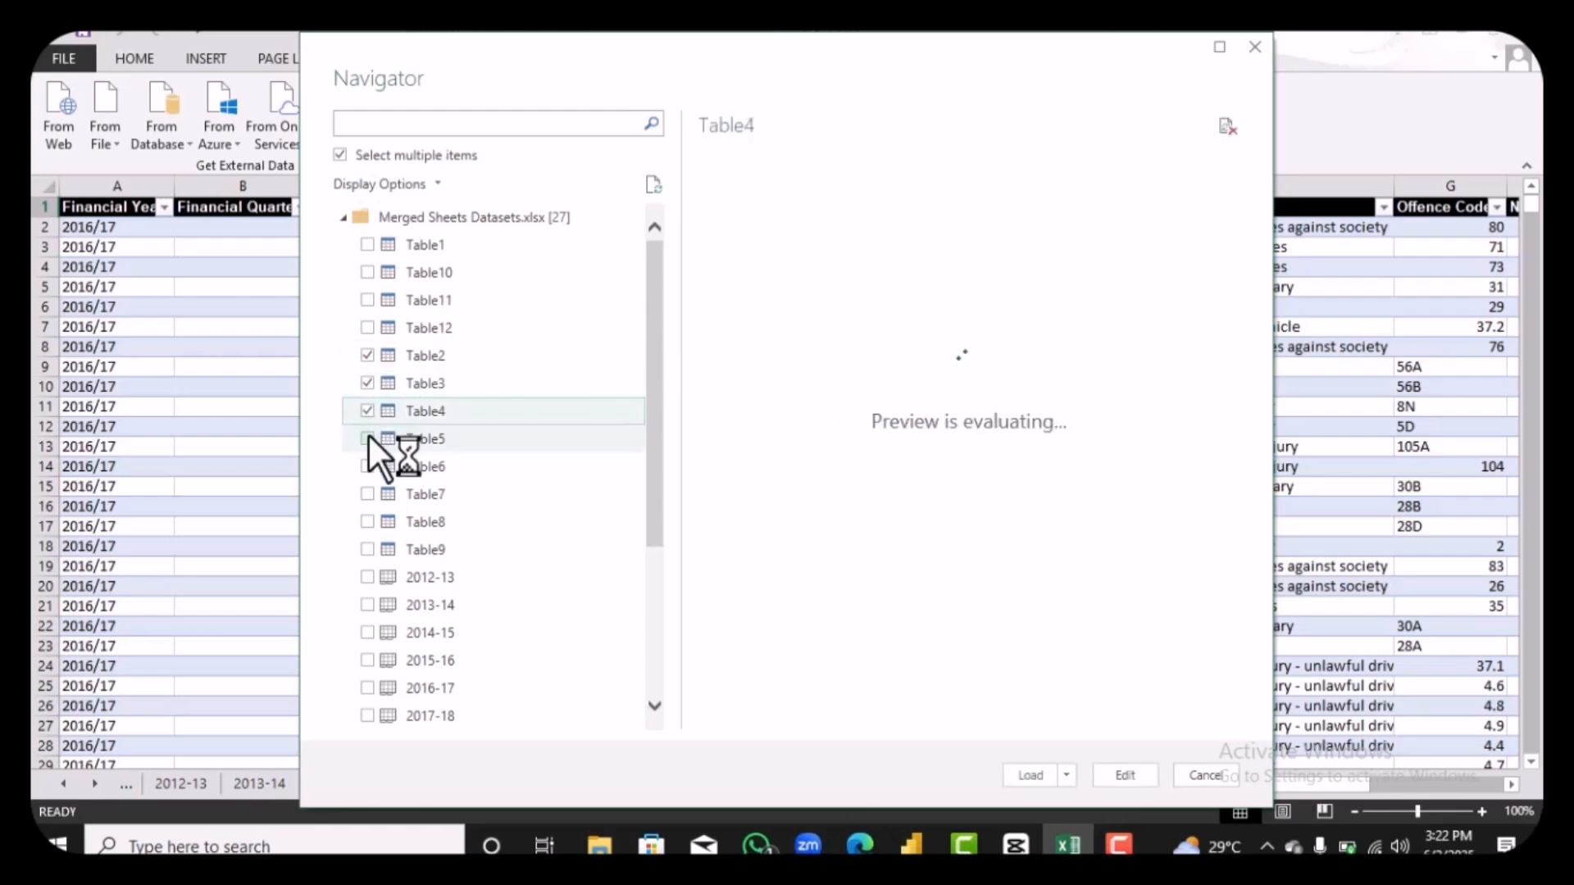
{"action": "left_click", "coordinate": [368, 439]}
{"action": "left_click", "coordinate": [367, 467]}
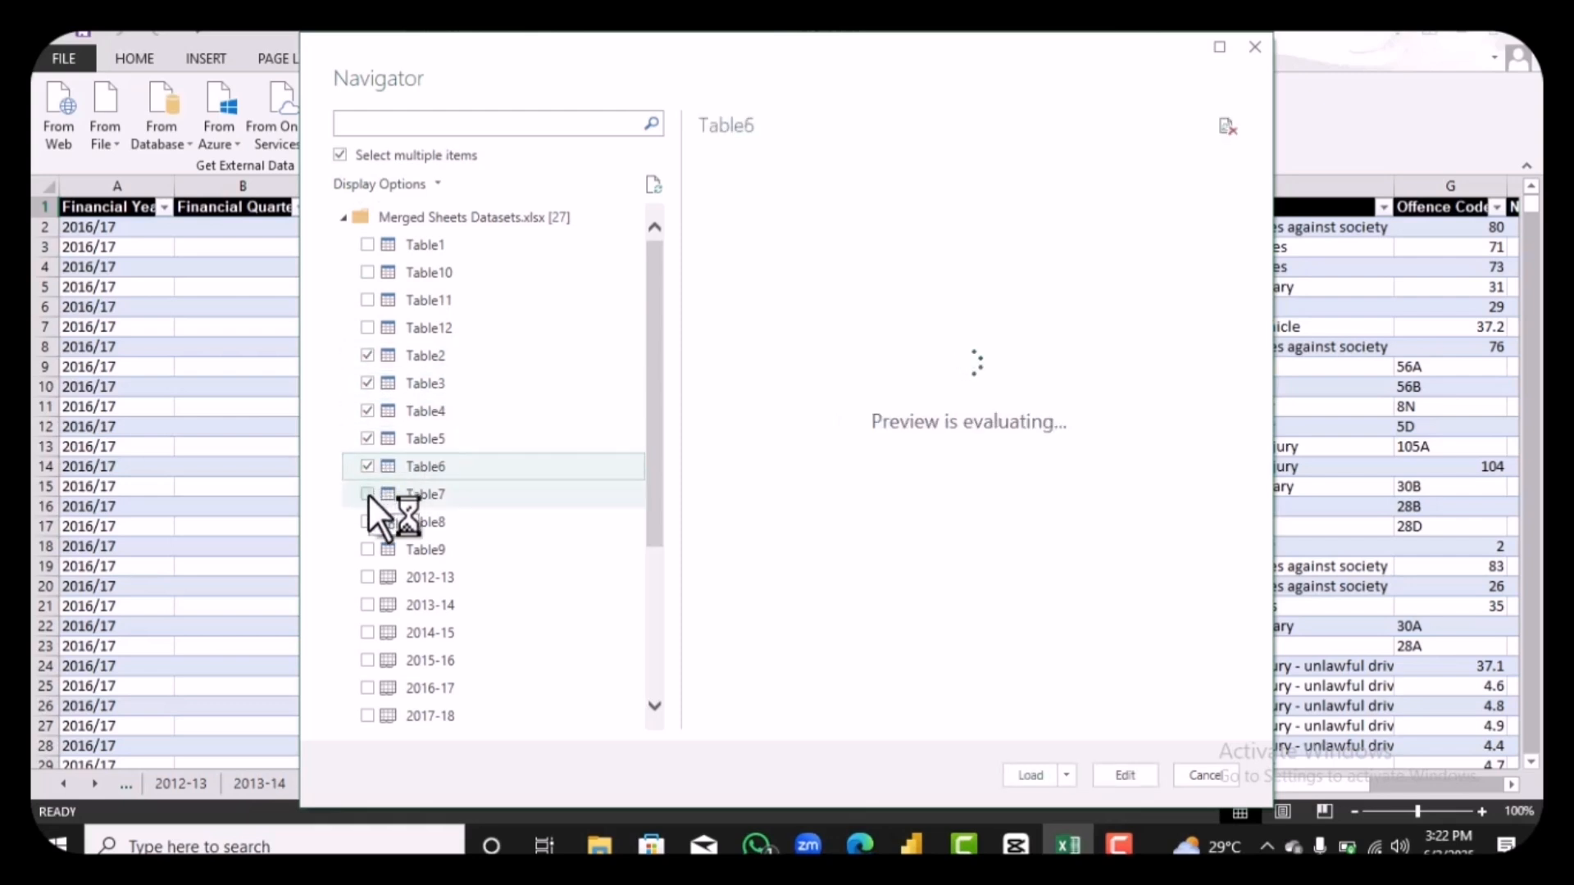
{"action": "left_click", "coordinate": [368, 494]}
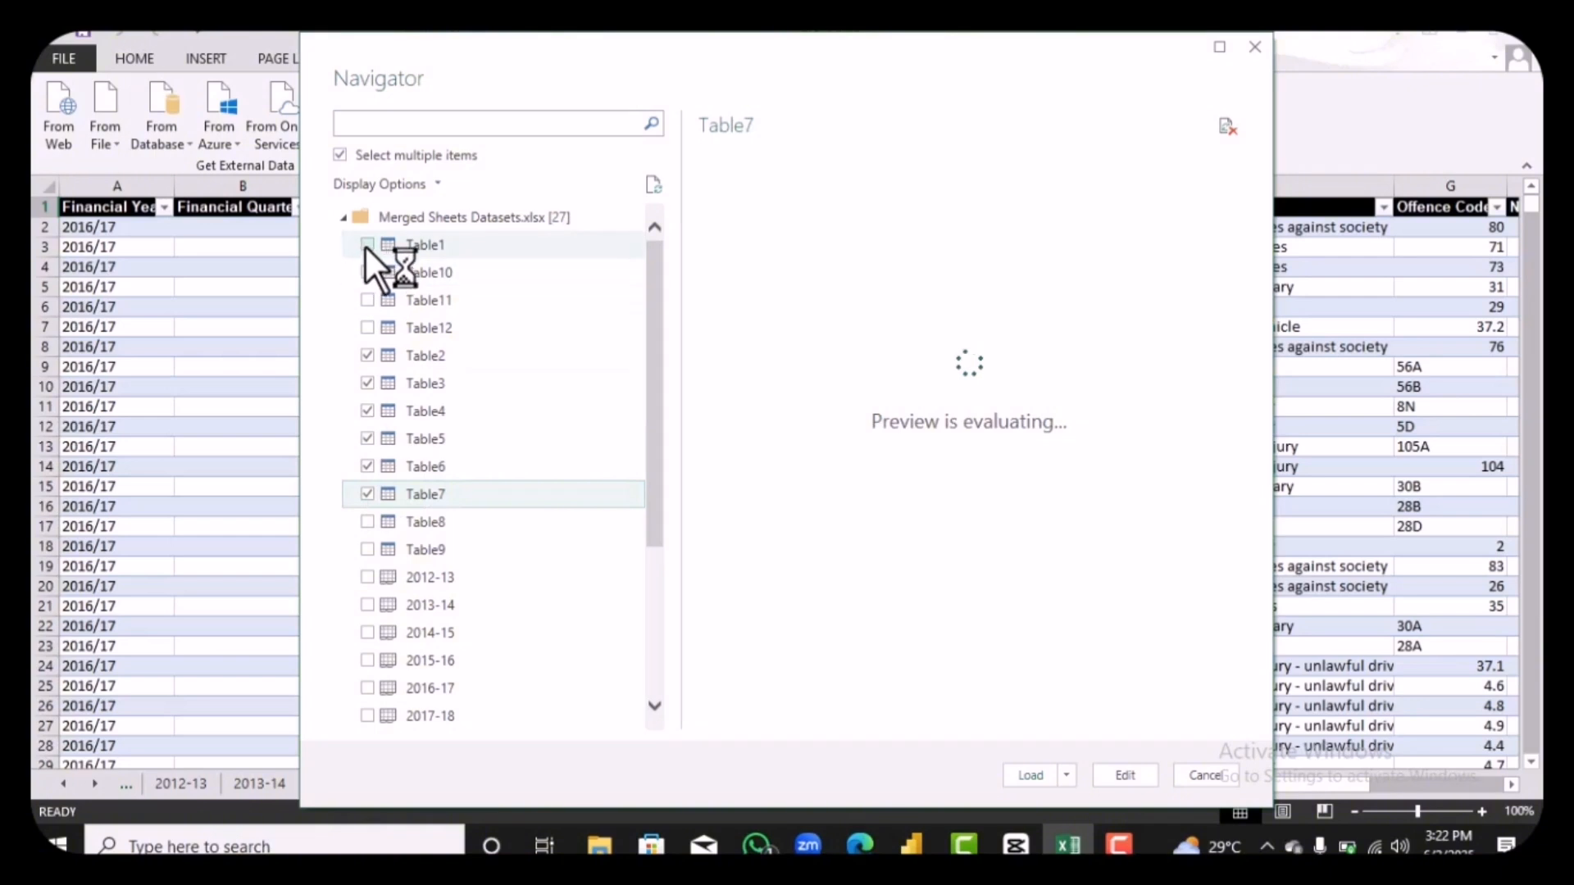
{"action": "left_click", "coordinate": [368, 245]}
{"action": "left_click", "coordinate": [367, 521]}
{"action": "left_click", "coordinate": [367, 549]}
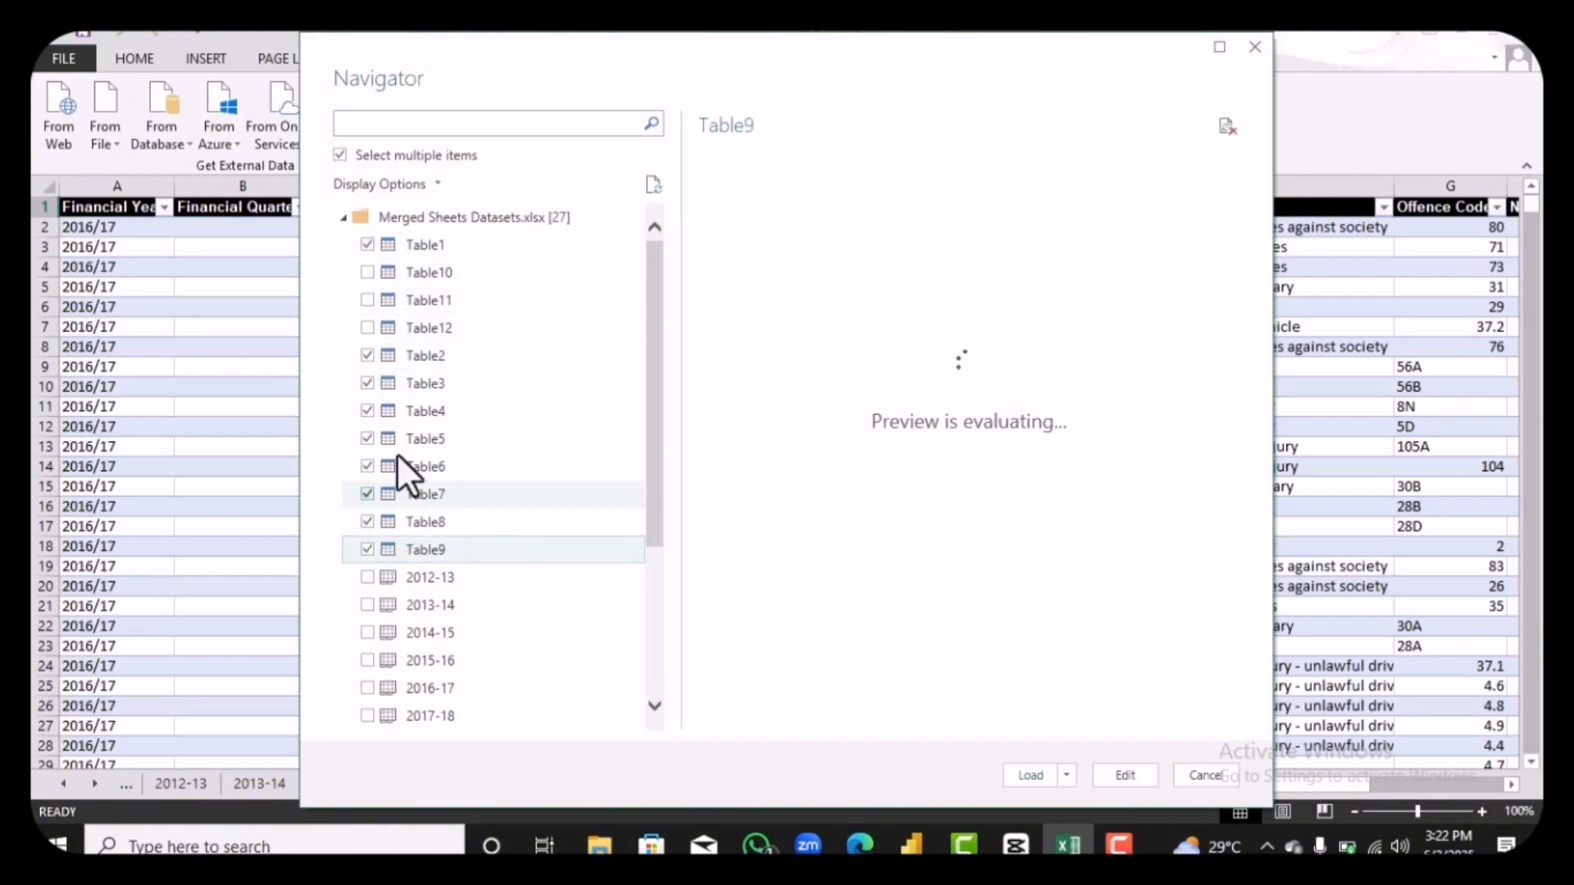
{"action": "left_click", "coordinate": [367, 272]}
{"action": "left_click", "coordinate": [368, 300]}
{"action": "left_click", "coordinate": [371, 329]}
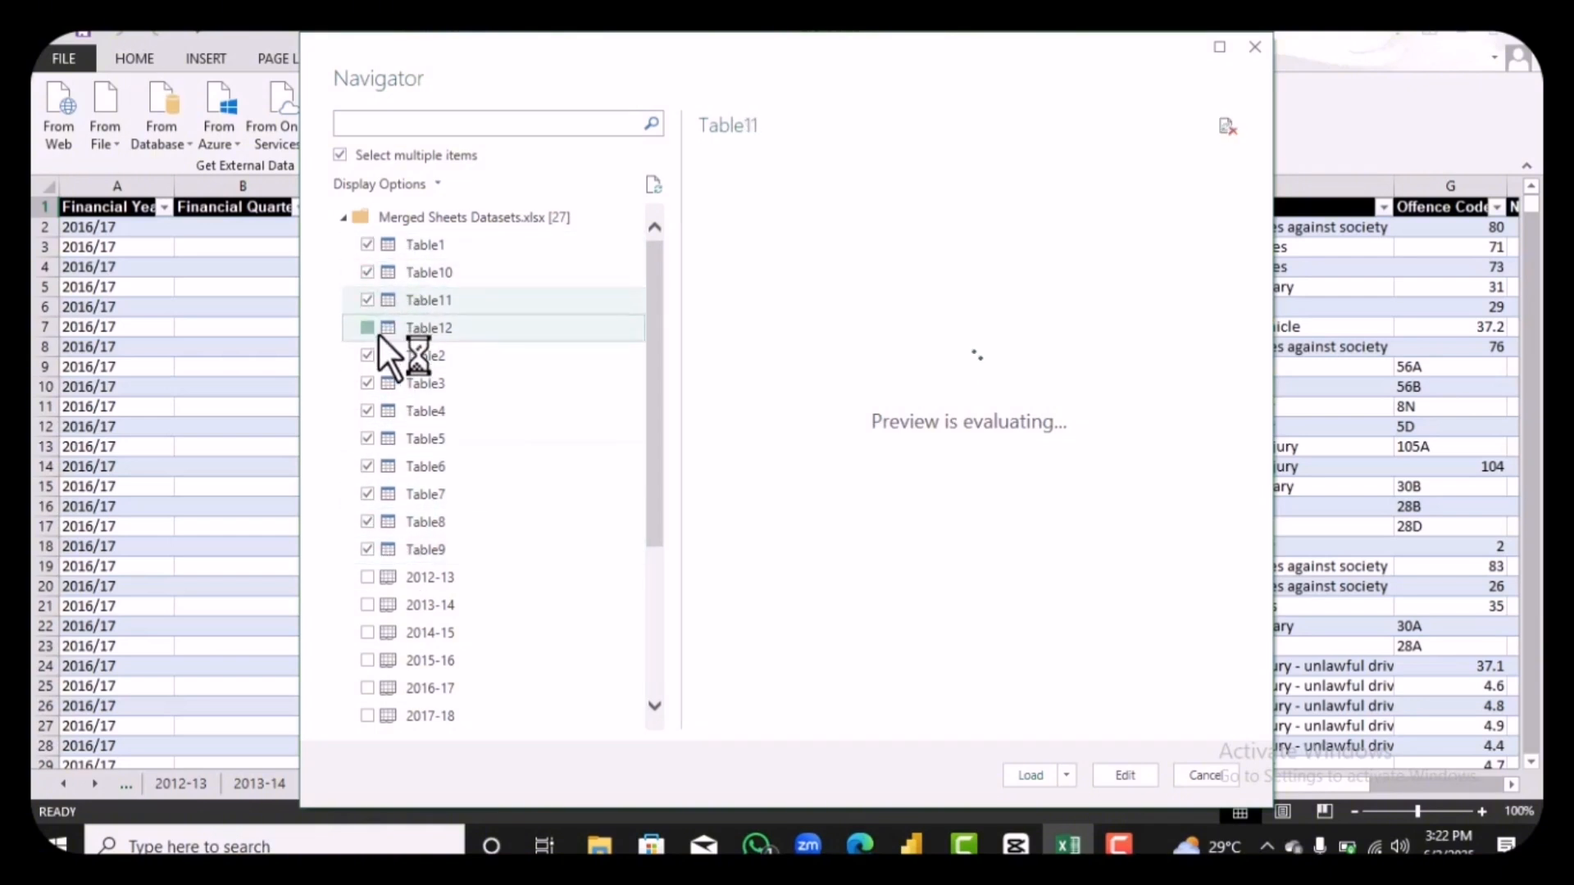
{"action": "left_click", "coordinate": [1134, 774]}
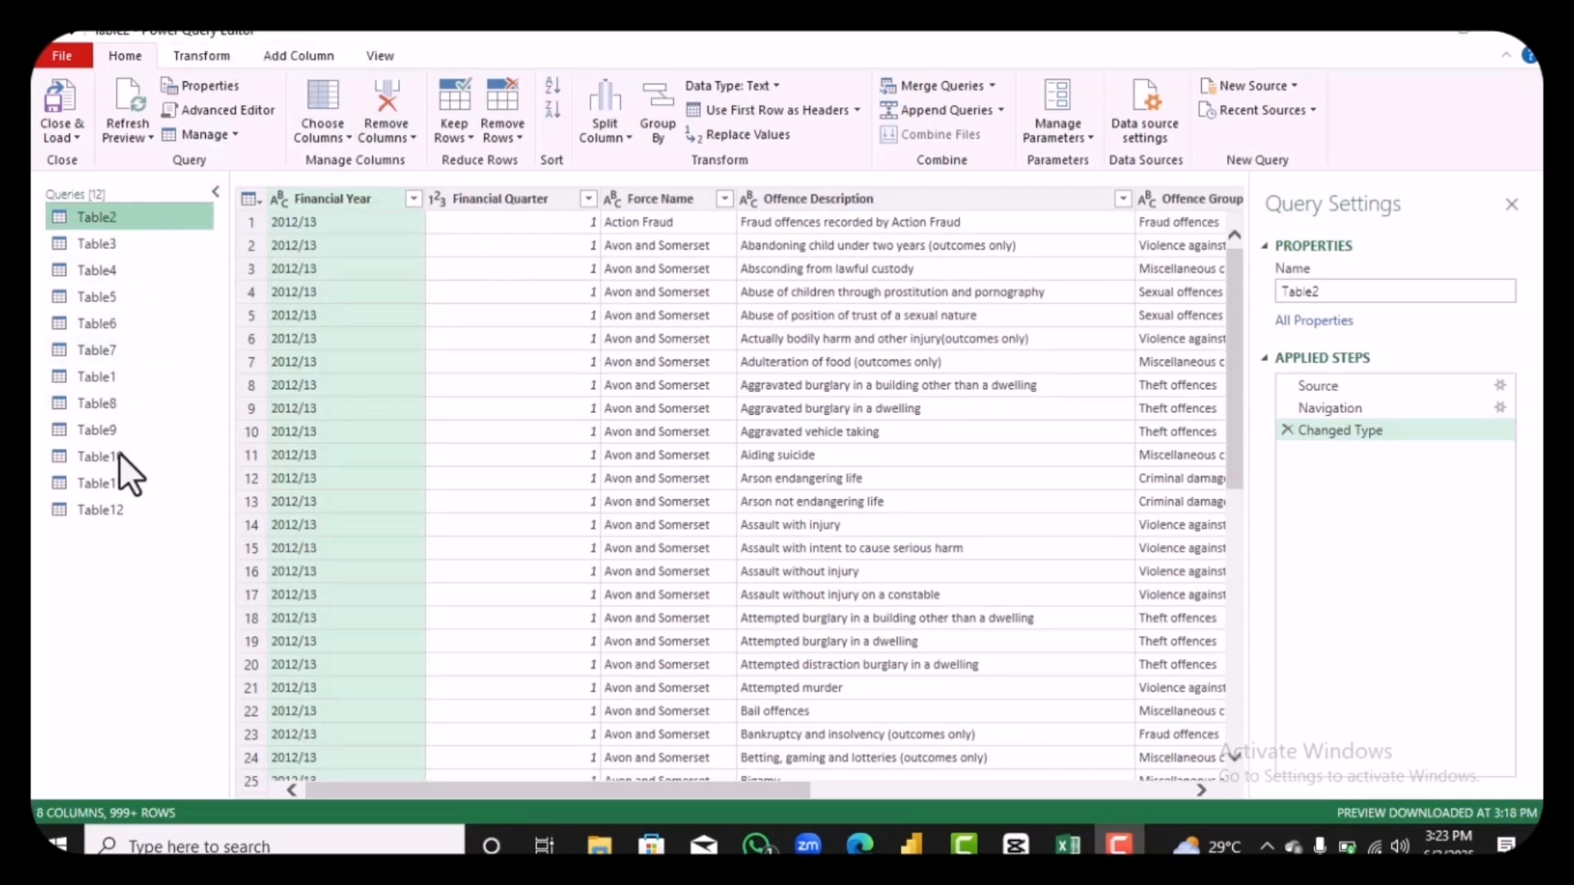
Step: Review the data in the Table3 and Table4 queries and return to Table2
{"action": "left_click", "coordinate": [133, 246]}
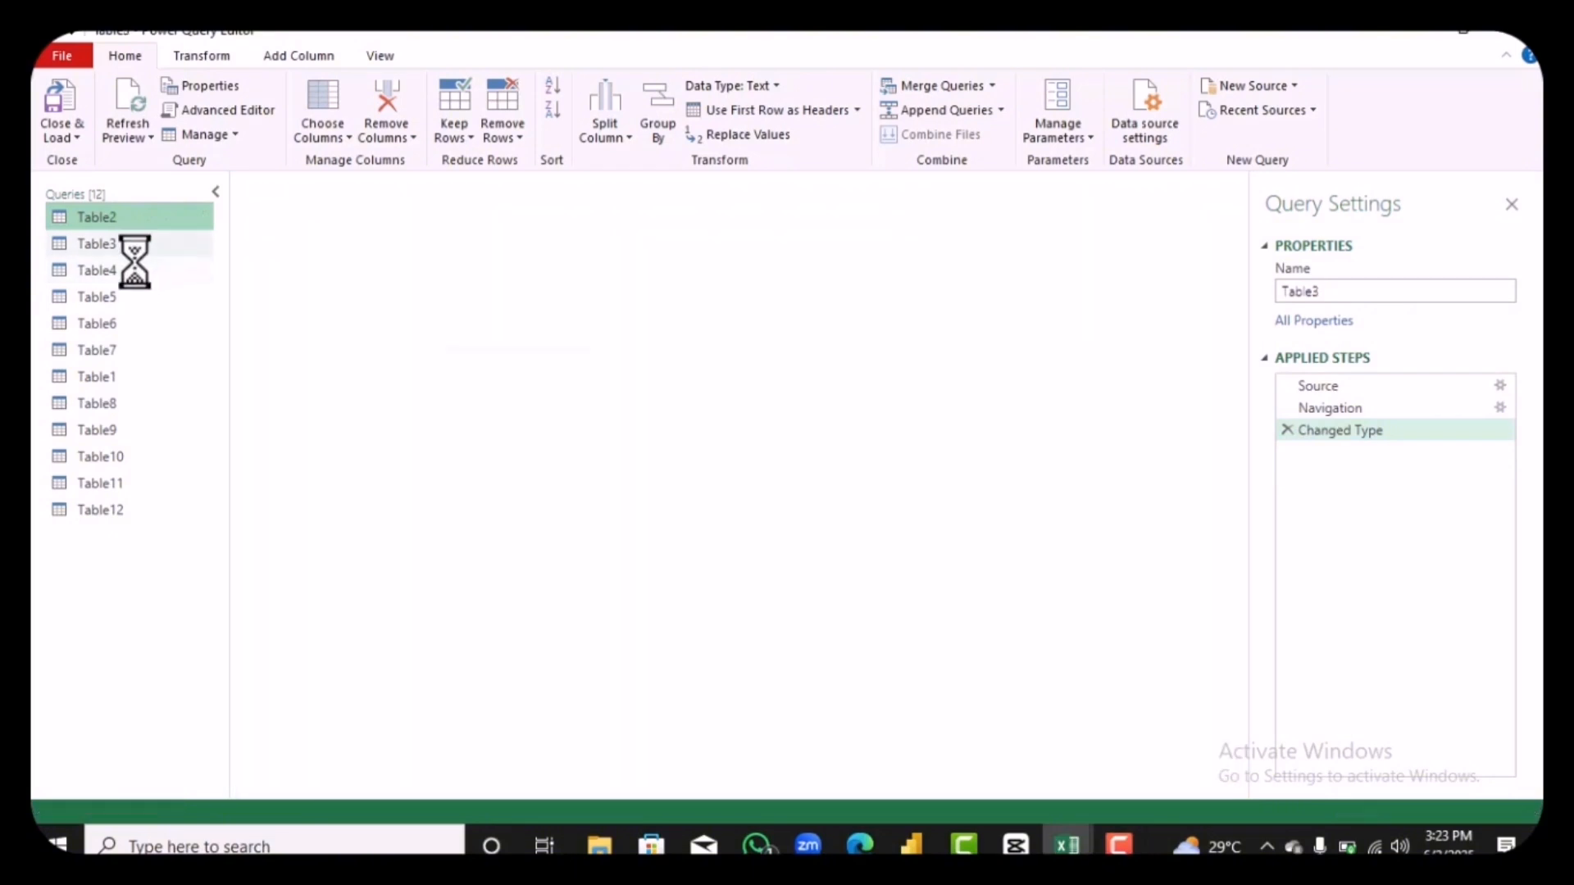
{"action": "left_click", "coordinate": [129, 271]}
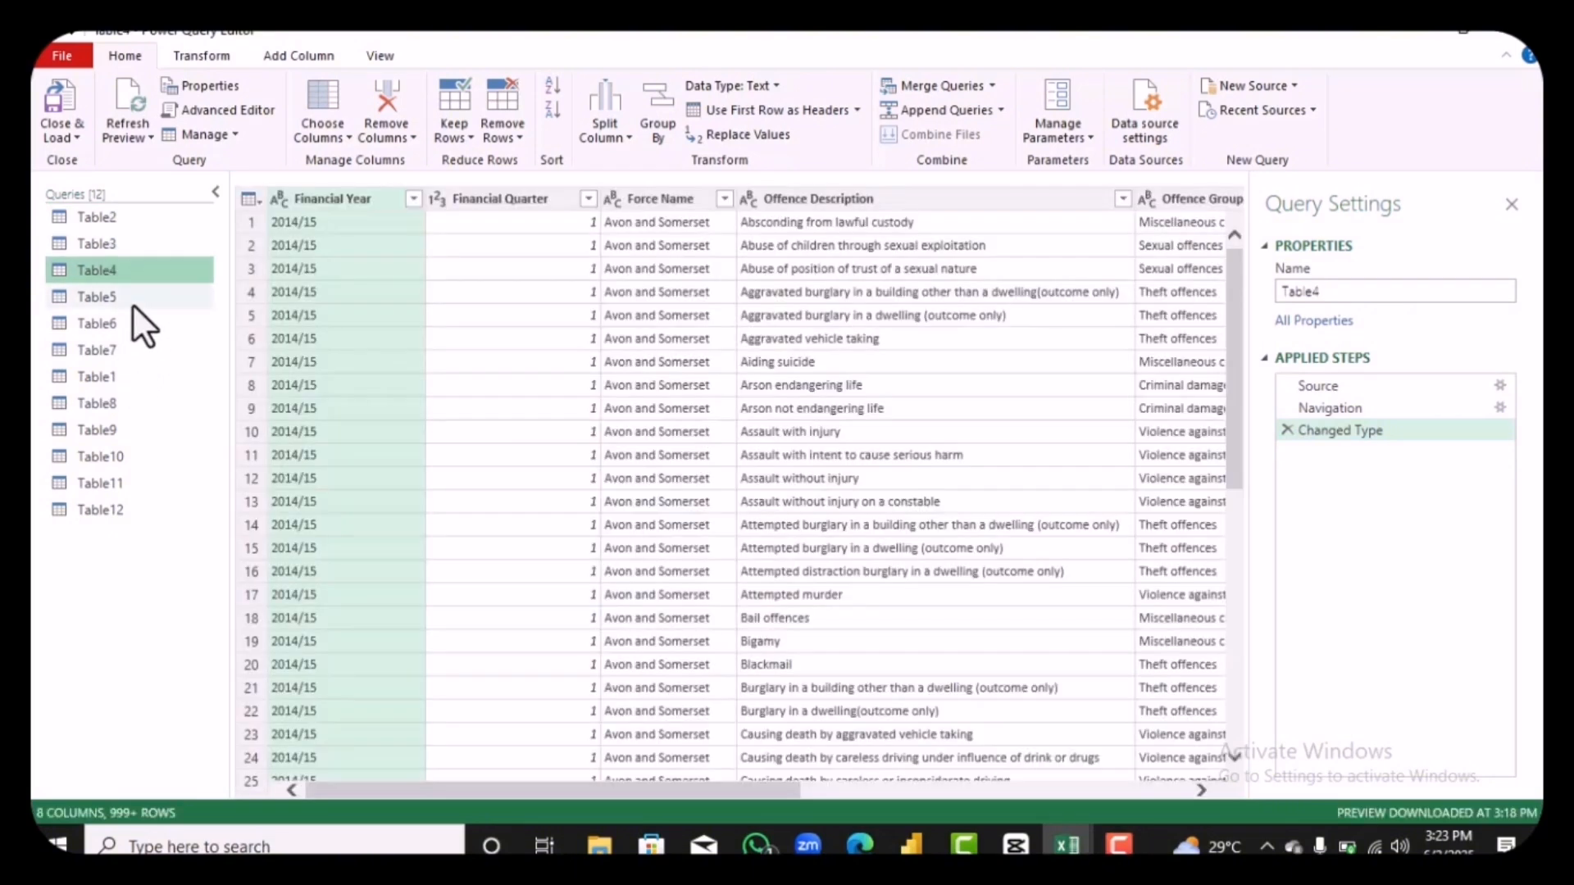
{"action": "left_click", "coordinate": [137, 222]}
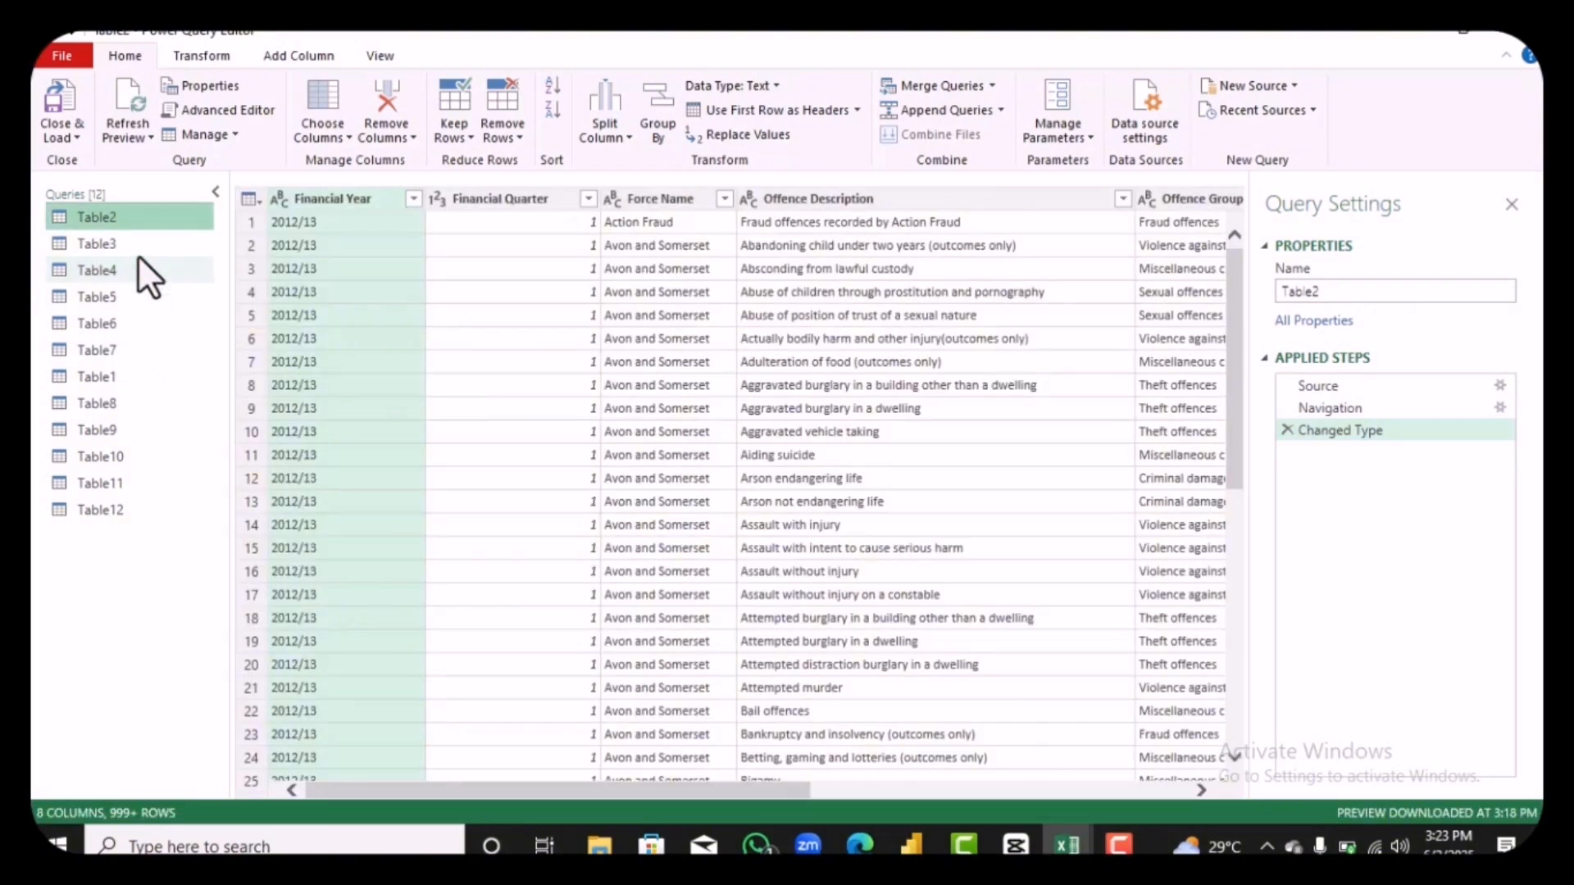
Step: Append Table2 and all eleven other table queries as a new query, using the three or more tables option
{"action": "left_click", "coordinate": [1001, 110]}
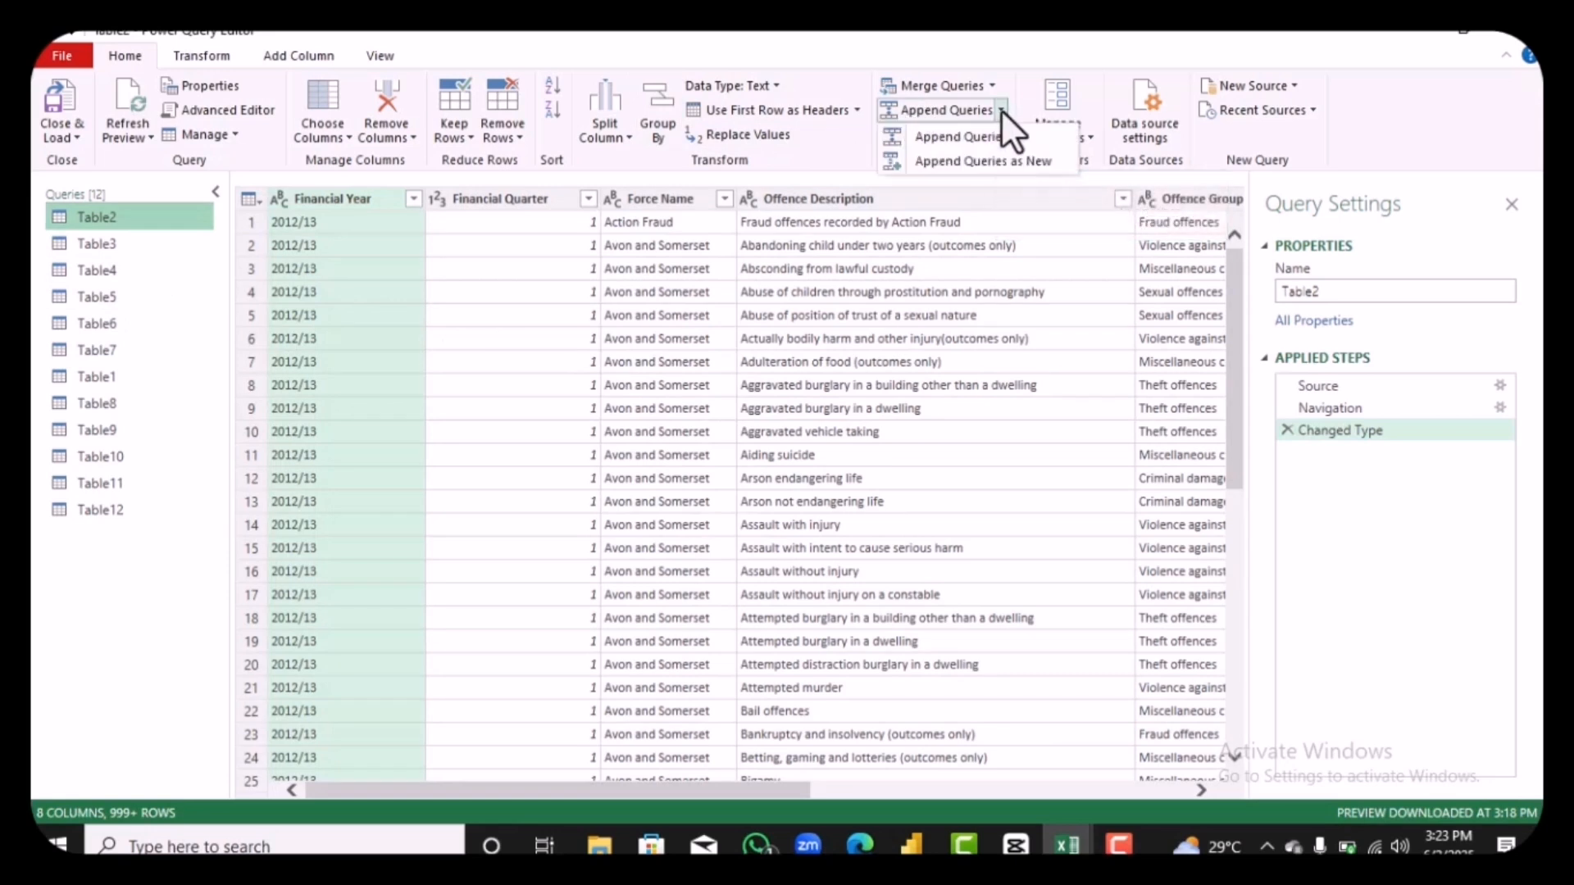
{"action": "left_click", "coordinate": [992, 158]}
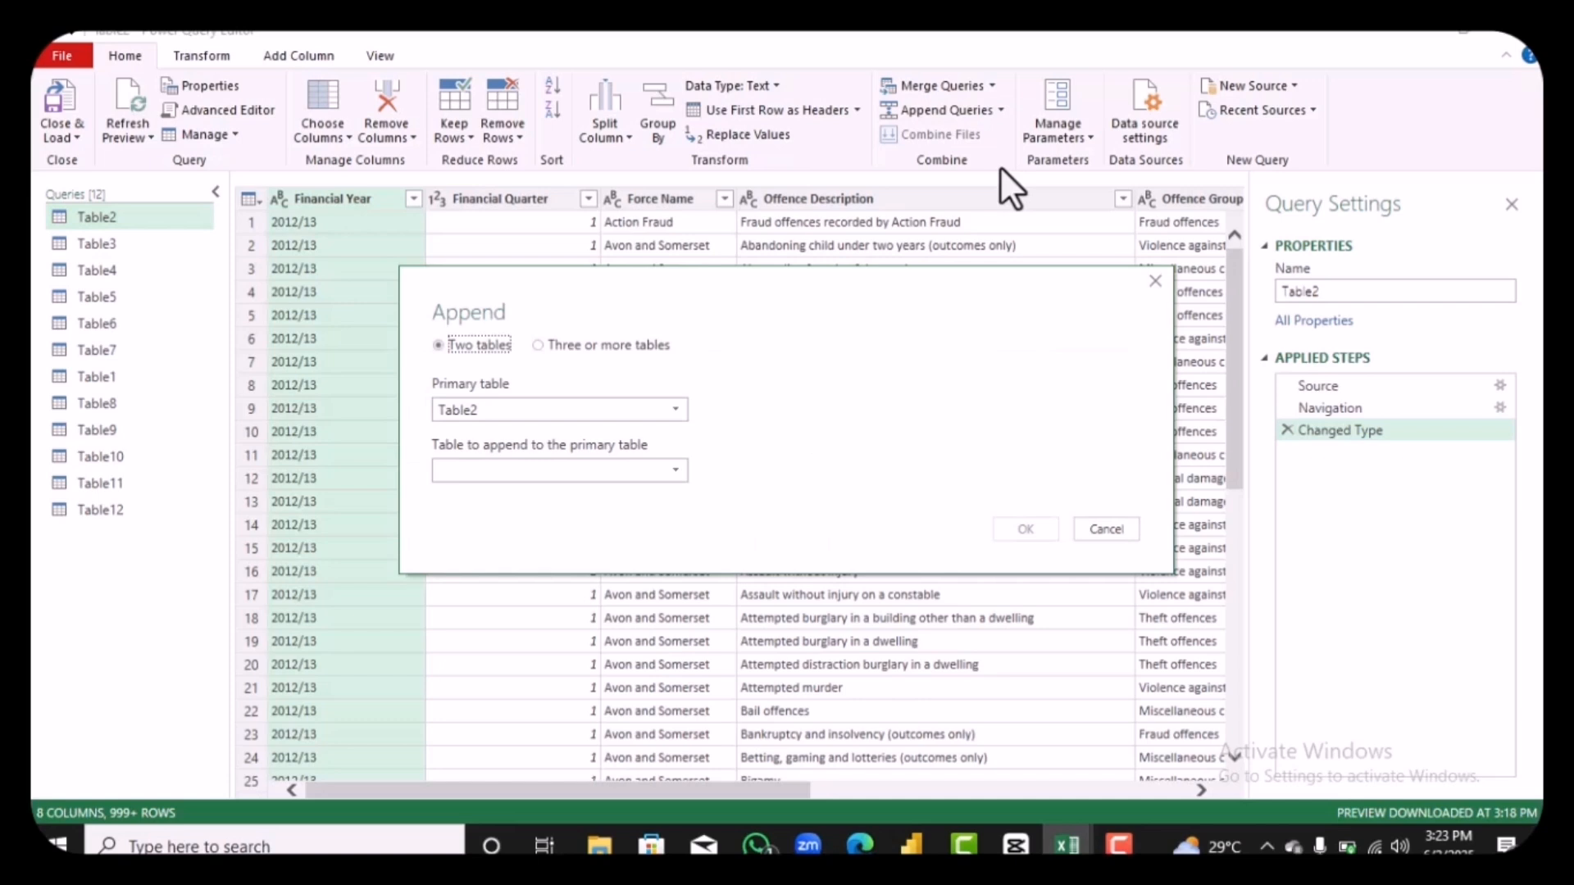
{"action": "left_click", "coordinate": [538, 345]}
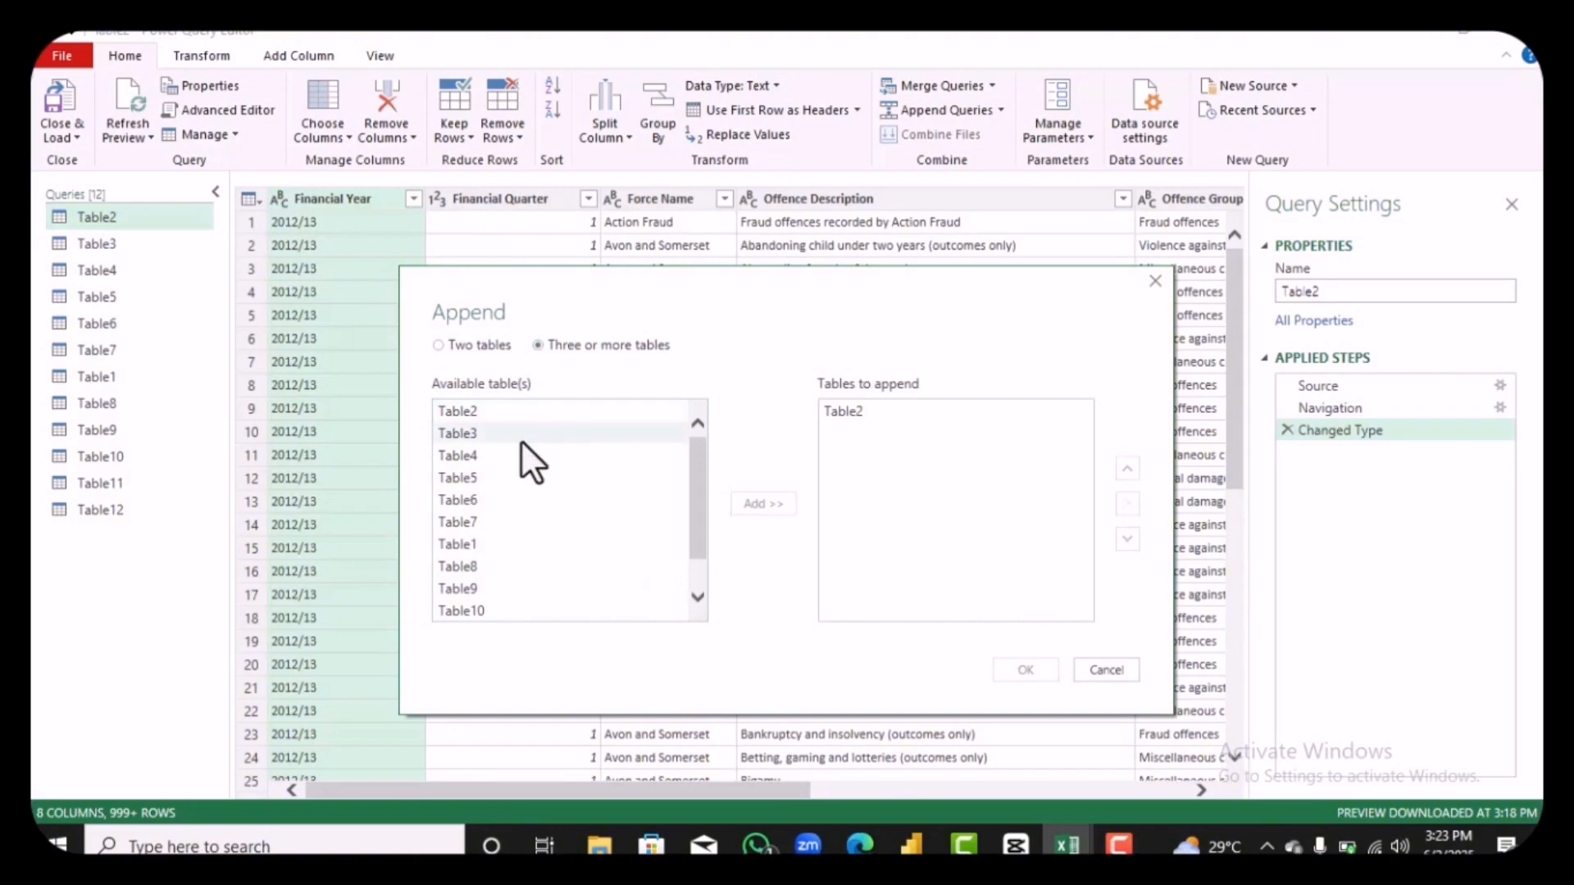
{"action": "left_click", "coordinate": [520, 439]}
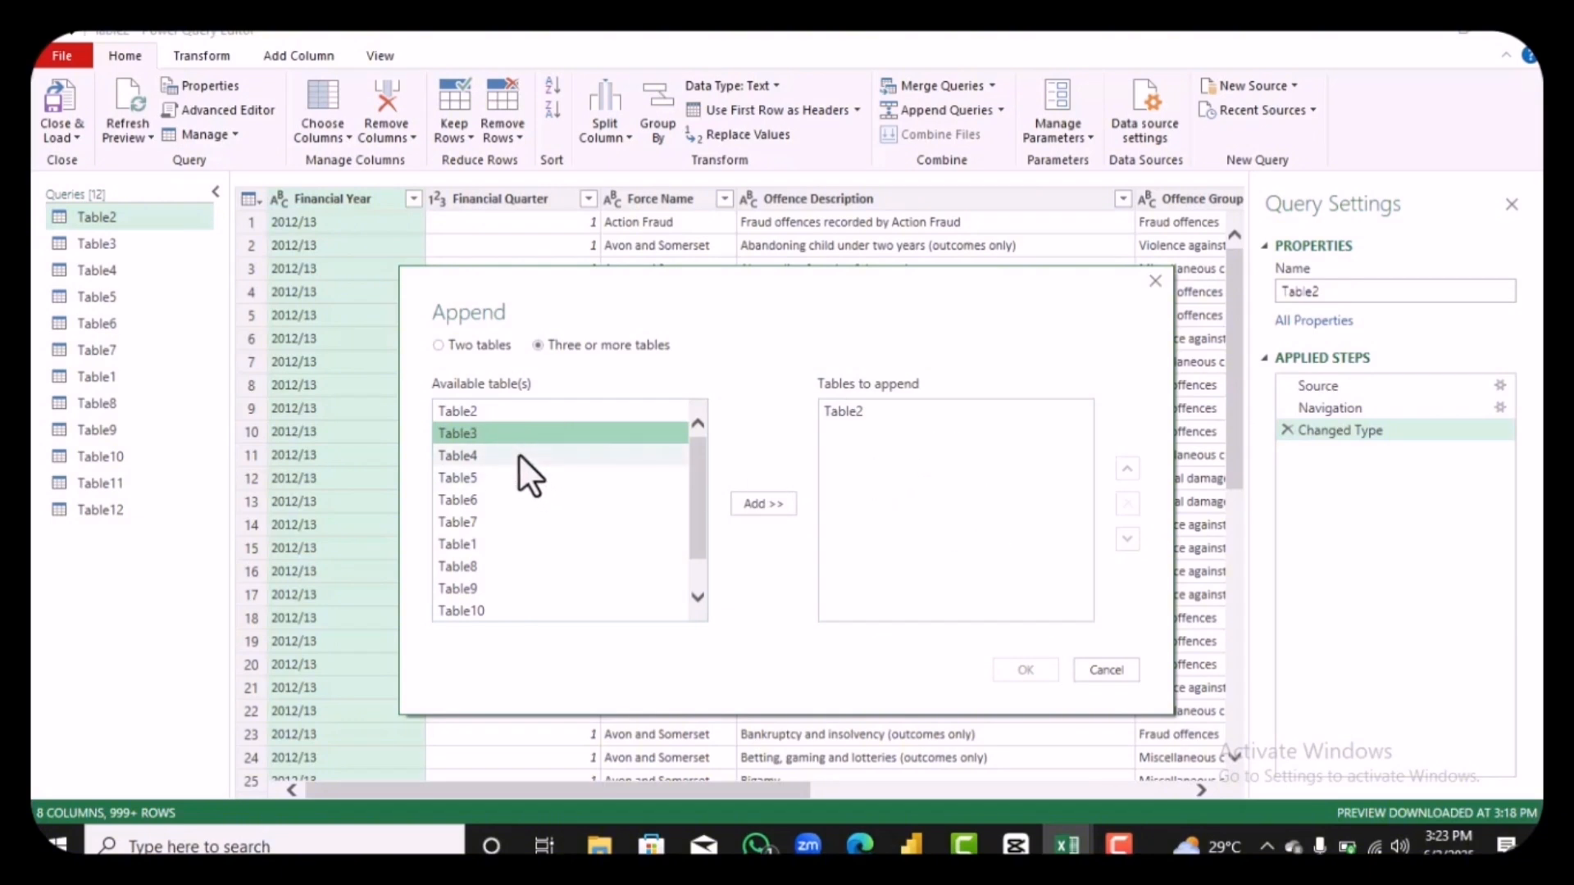
{"action": "left_click_drag", "start_coordinate": [519, 452], "coordinate": [685, 565]}
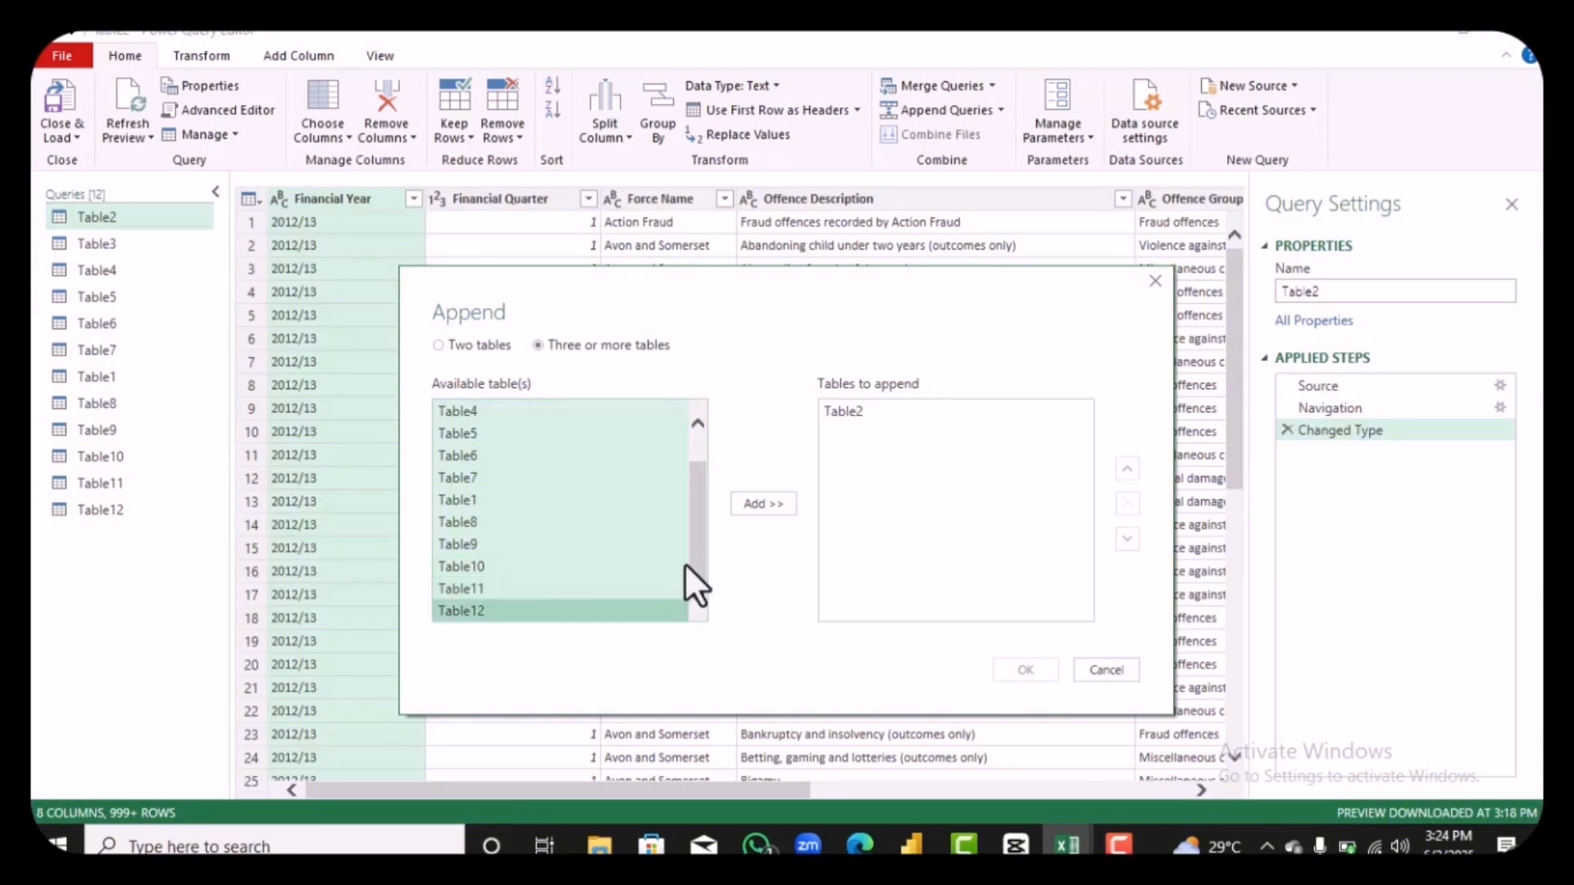
{"action": "left_click", "coordinate": [745, 506]}
{"action": "left_click", "coordinate": [1020, 668]}
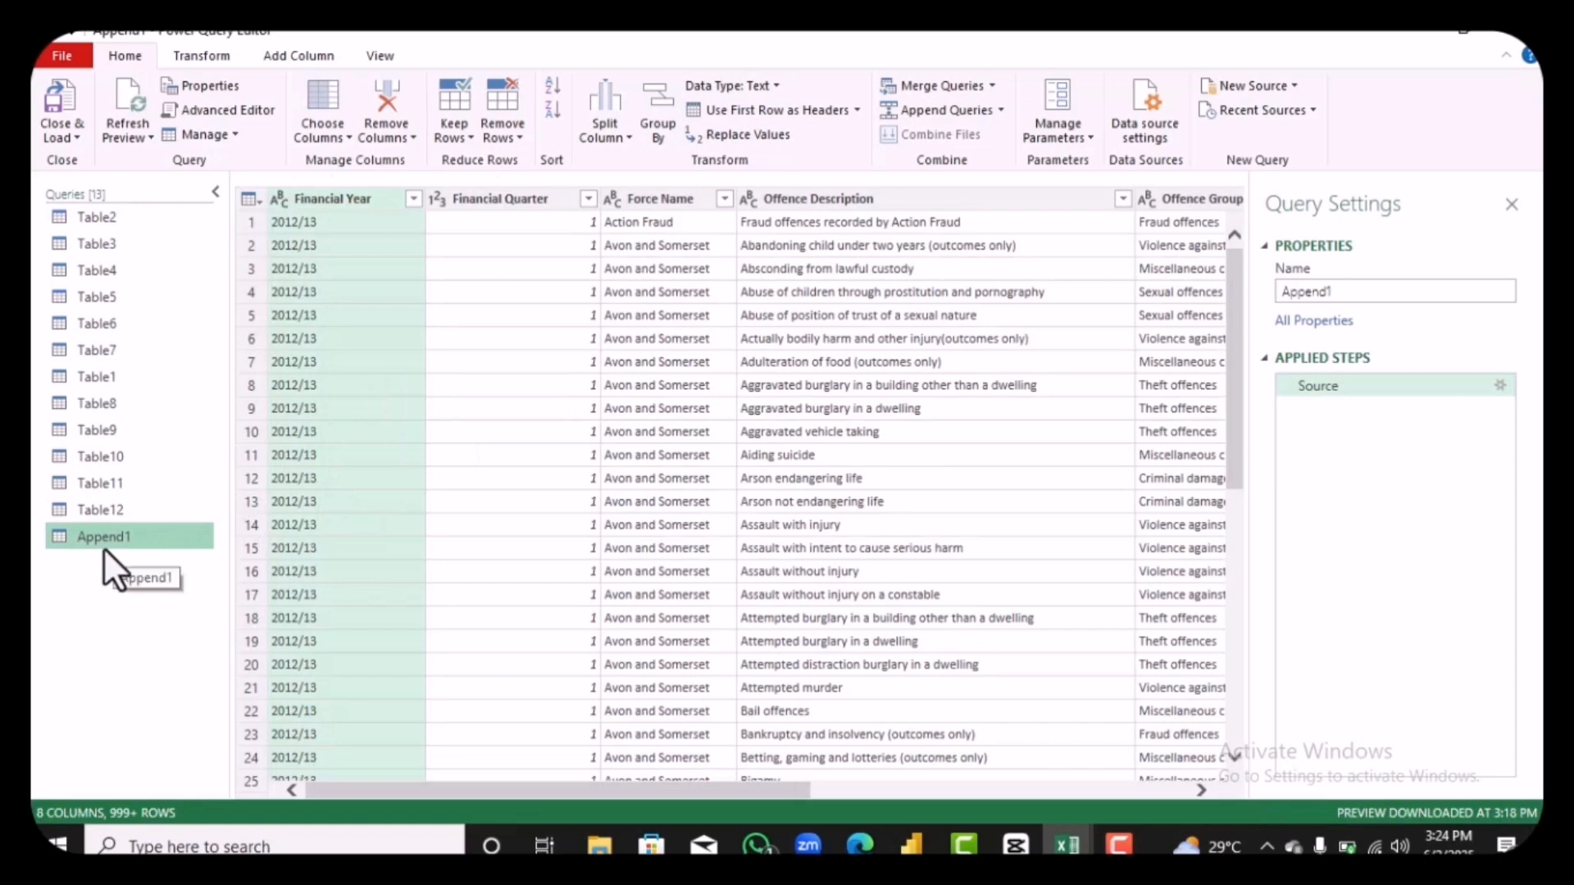
Step: Load the full list of Financial Year values in the appended query and apply the filter with all years selected
{"action": "left_click", "coordinate": [413, 200]}
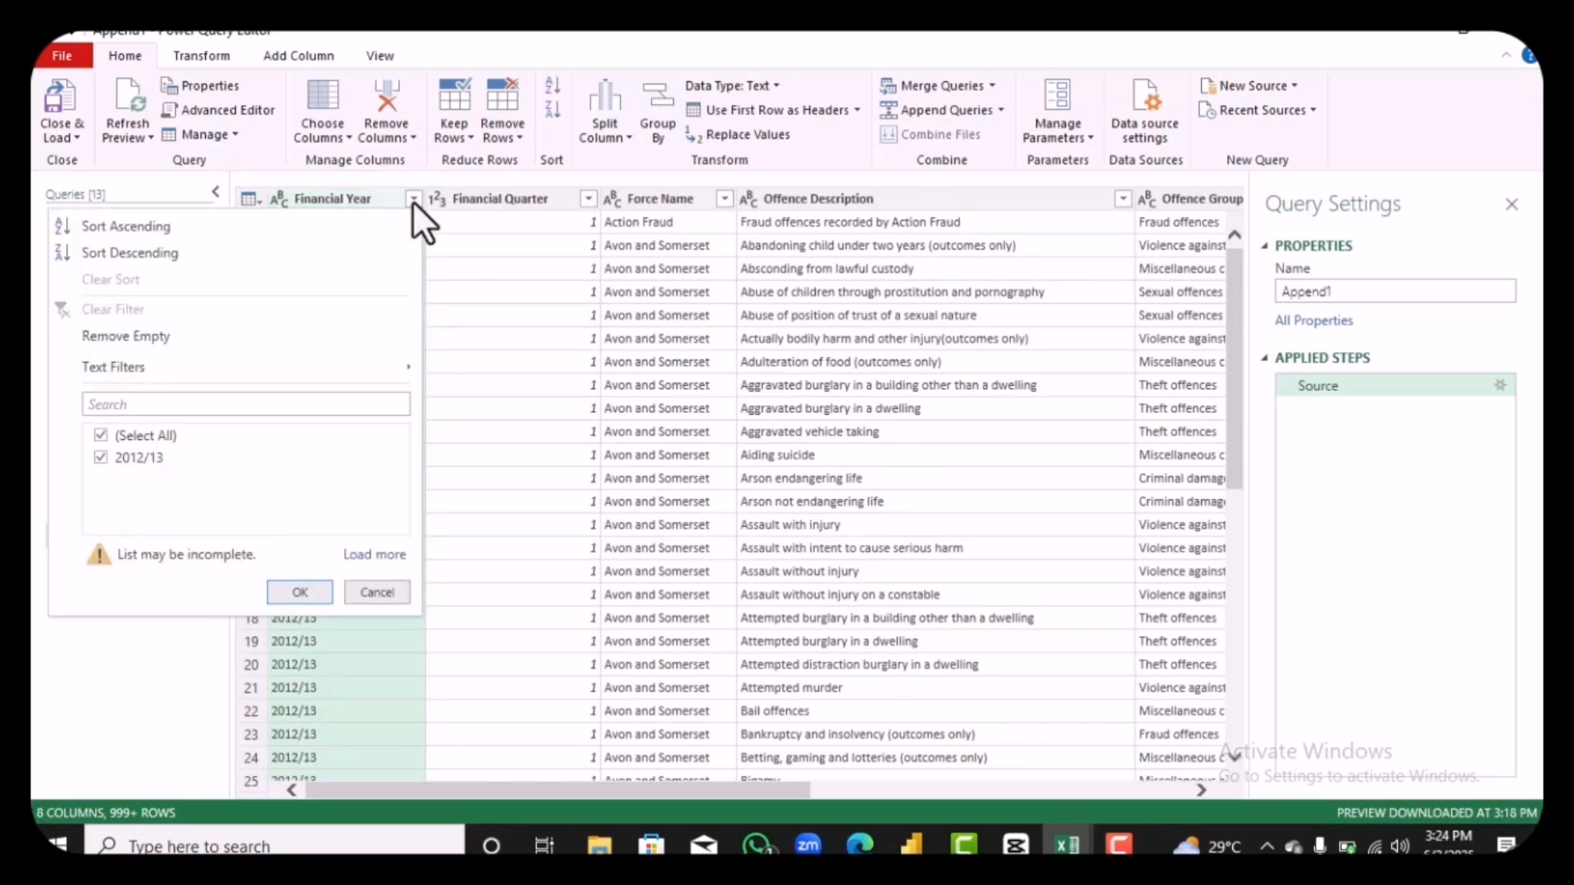
{"action": "left_click", "coordinate": [374, 555]}
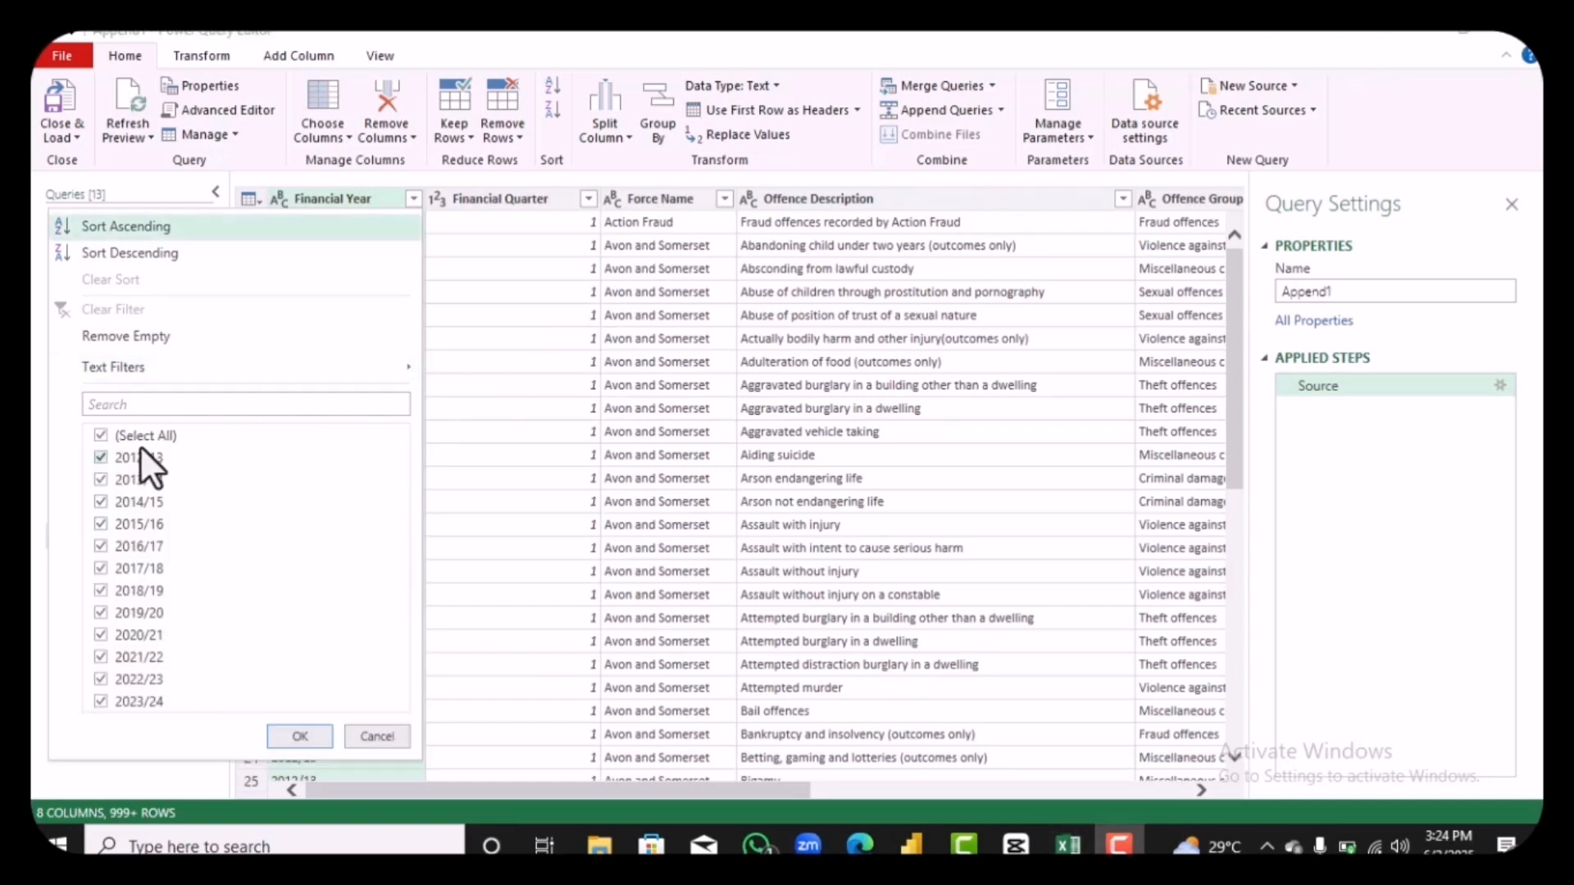
{"action": "left_click", "coordinate": [288, 733]}
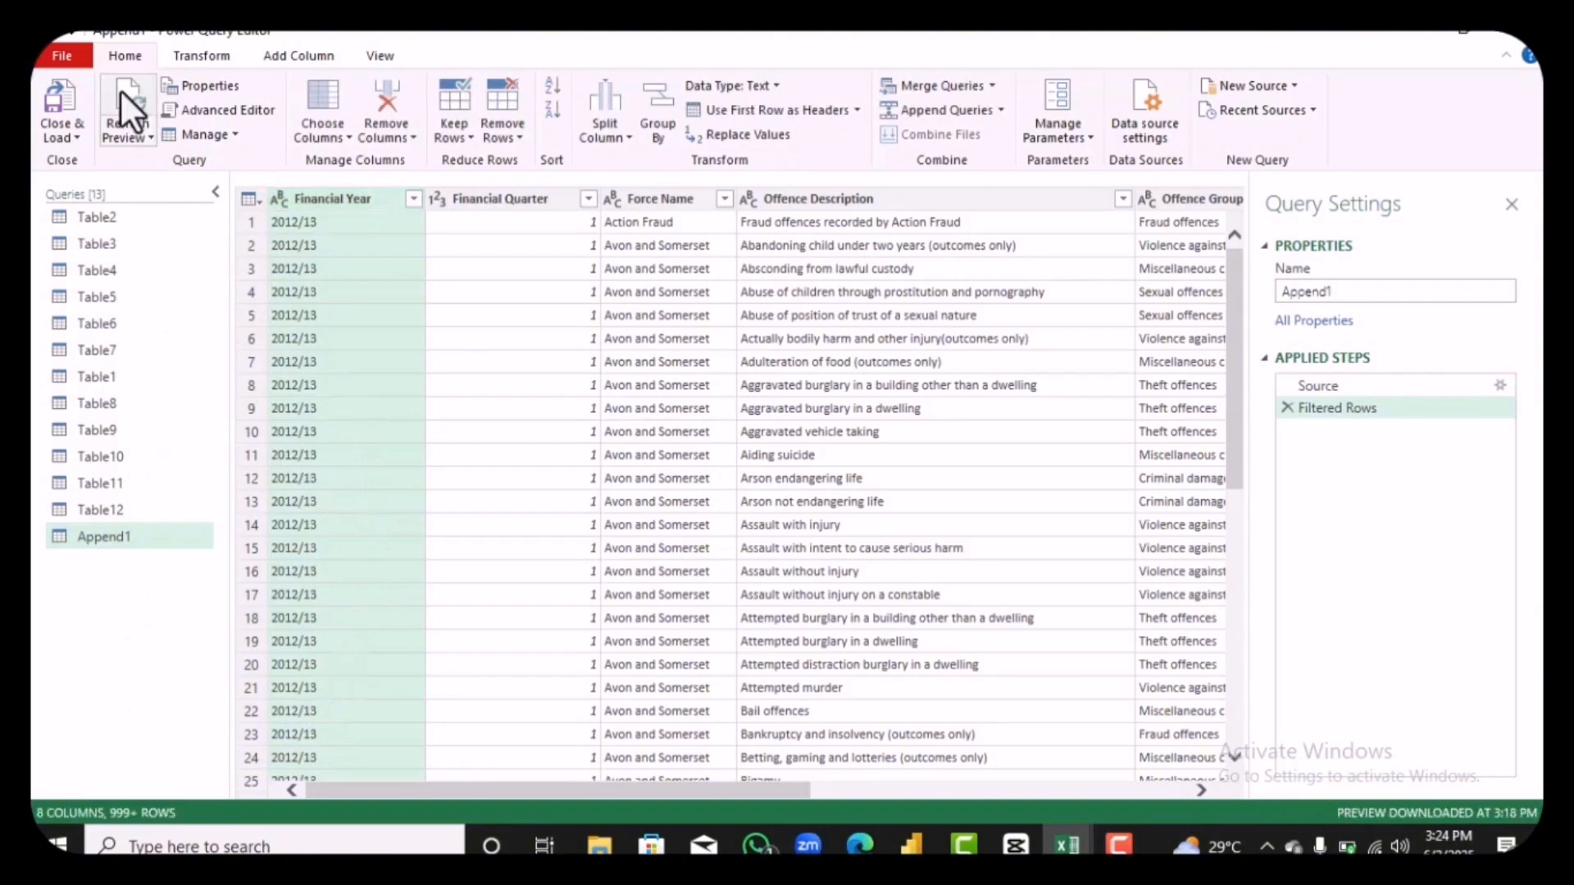
Step: Close the query editor and load all the queries into the workbook
{"action": "left_click", "coordinate": [60, 97]}
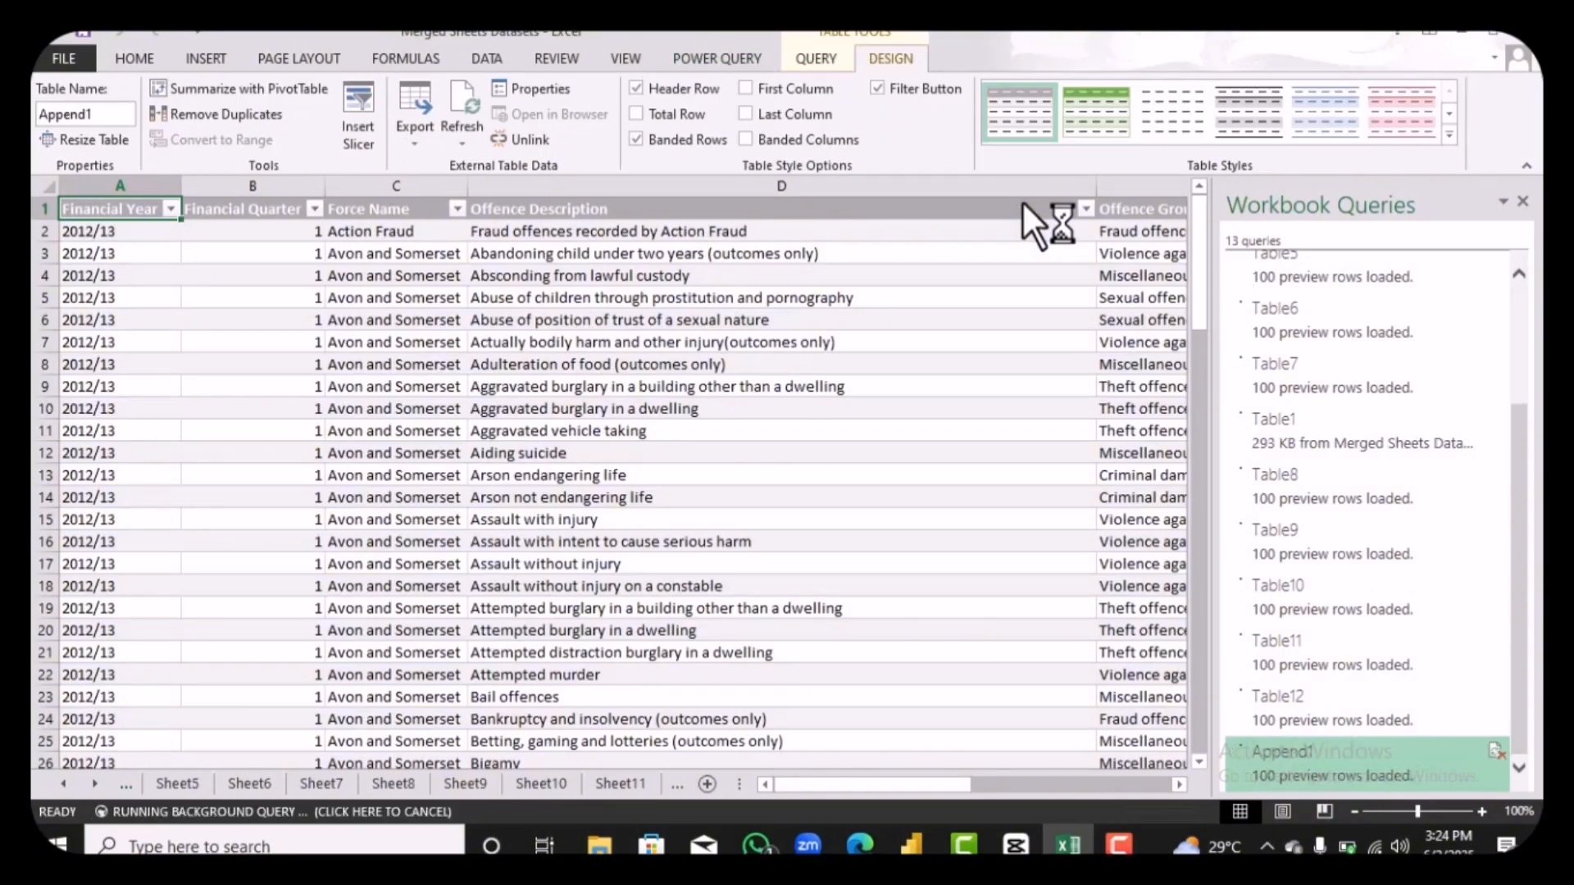
{"action": "right_click", "coordinate": [1022, 200]}
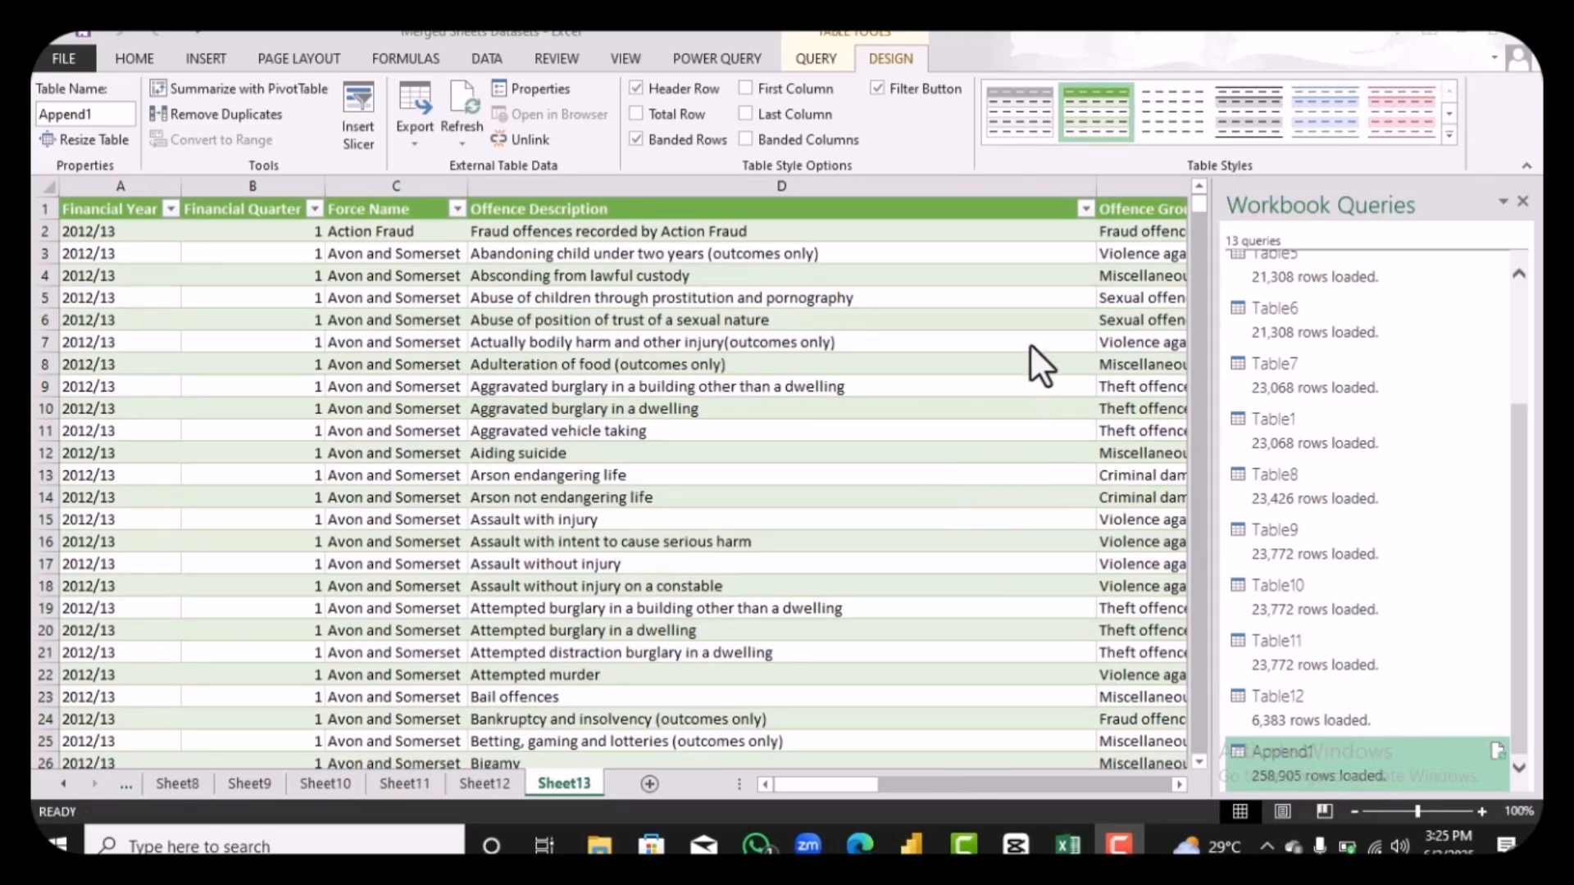
Step: Check which years the Financial Year filter list contains in the loaded Append1 table, keeping all of them selected
{"action": "left_click", "coordinate": [164, 207]}
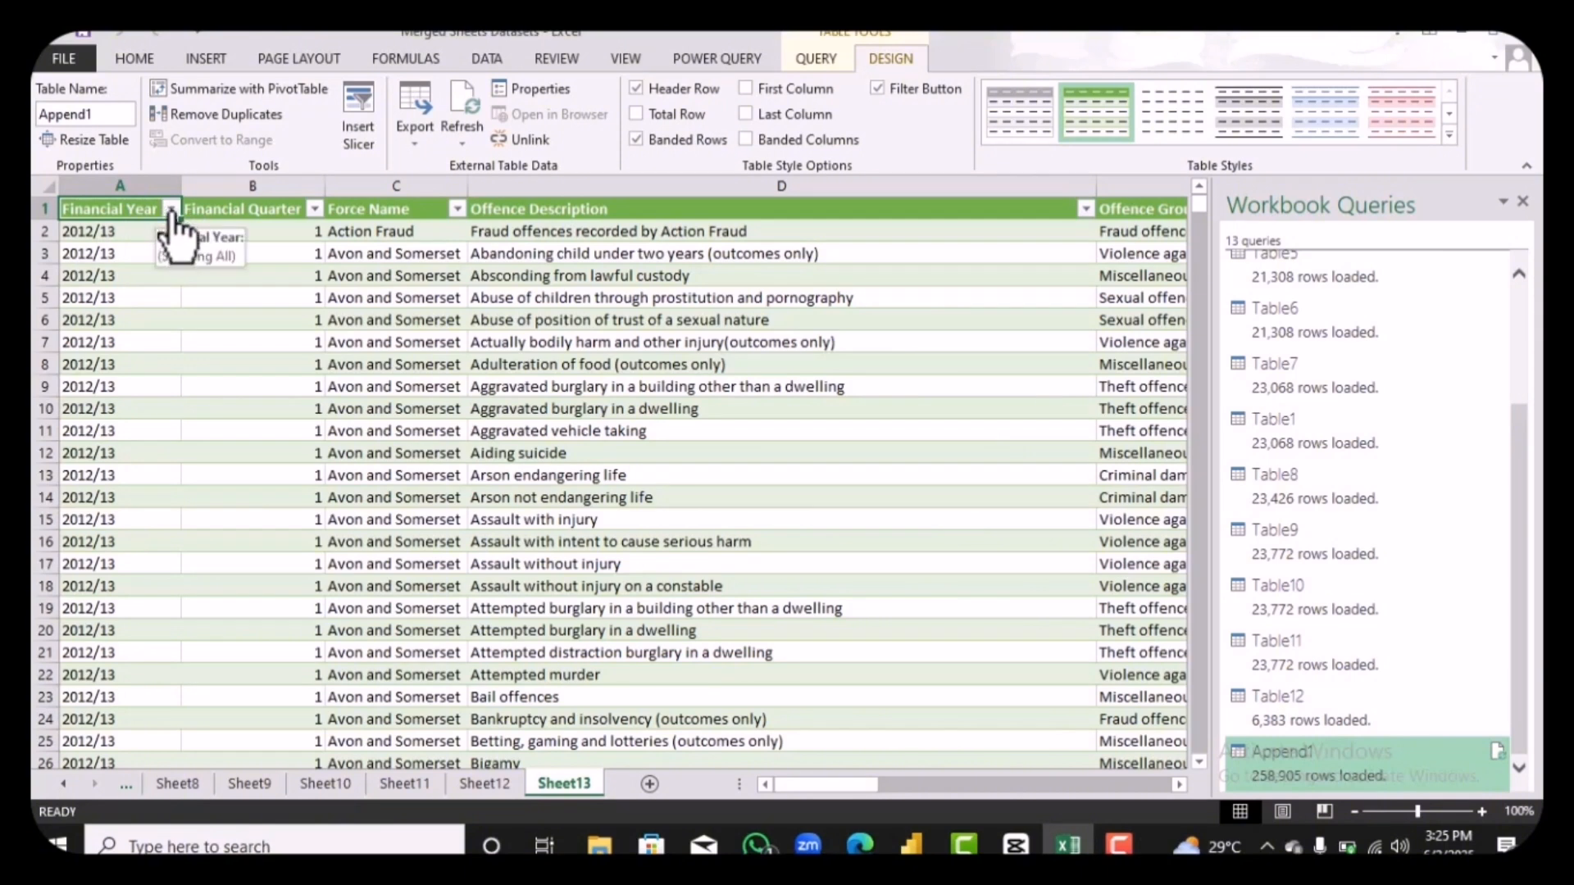
{"action": "left_click", "coordinate": [170, 210]}
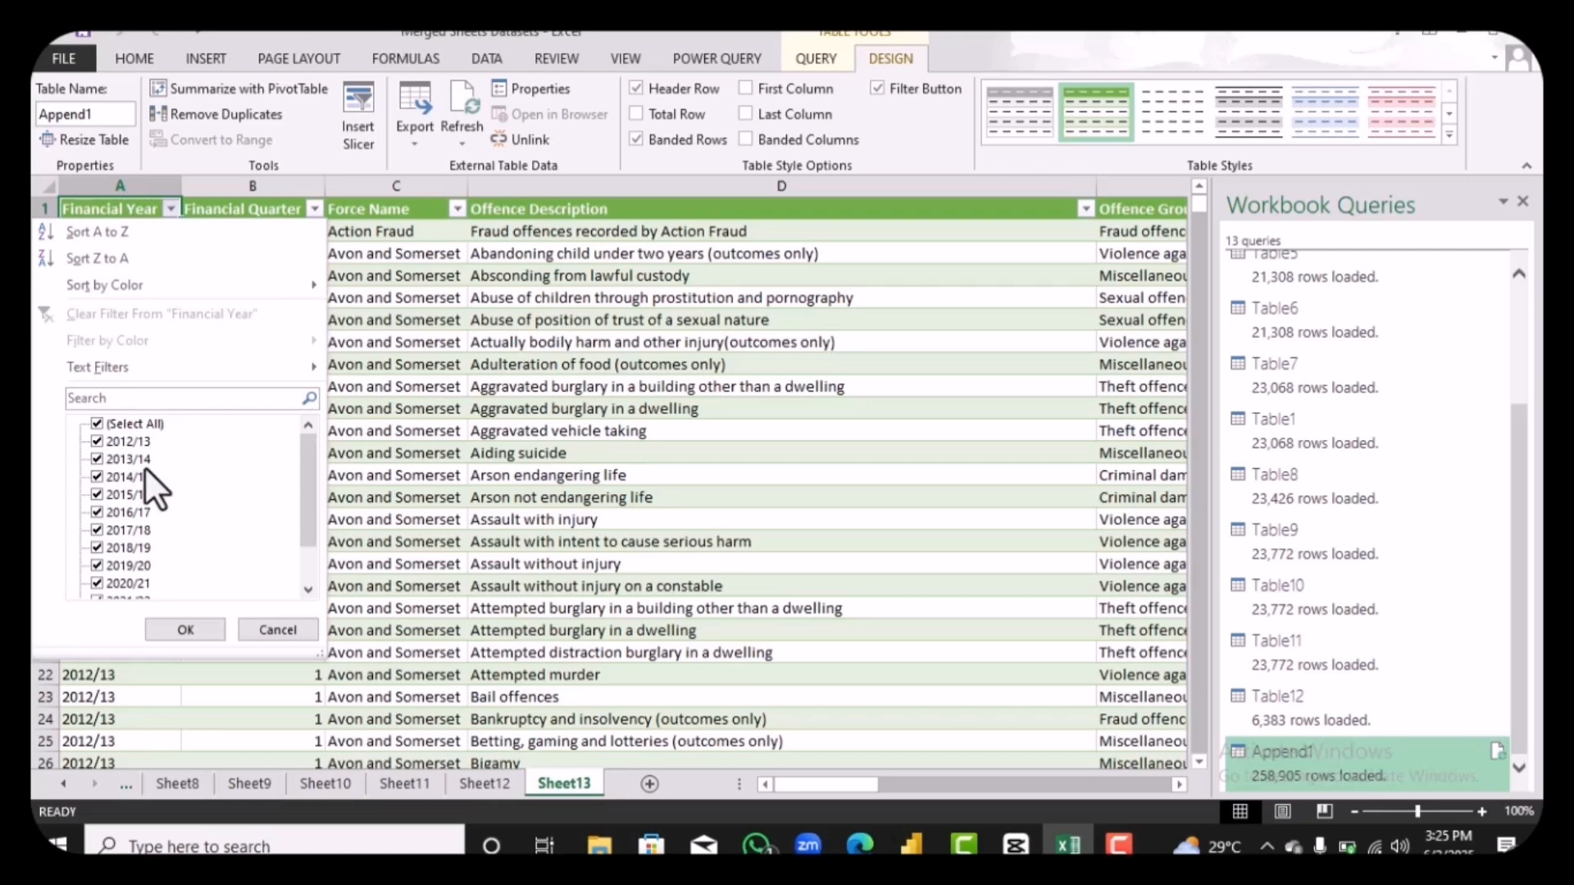
{"action": "scroll", "coordinate": [197, 524], "scroll_direction": "down", "scroll_amount": 2}
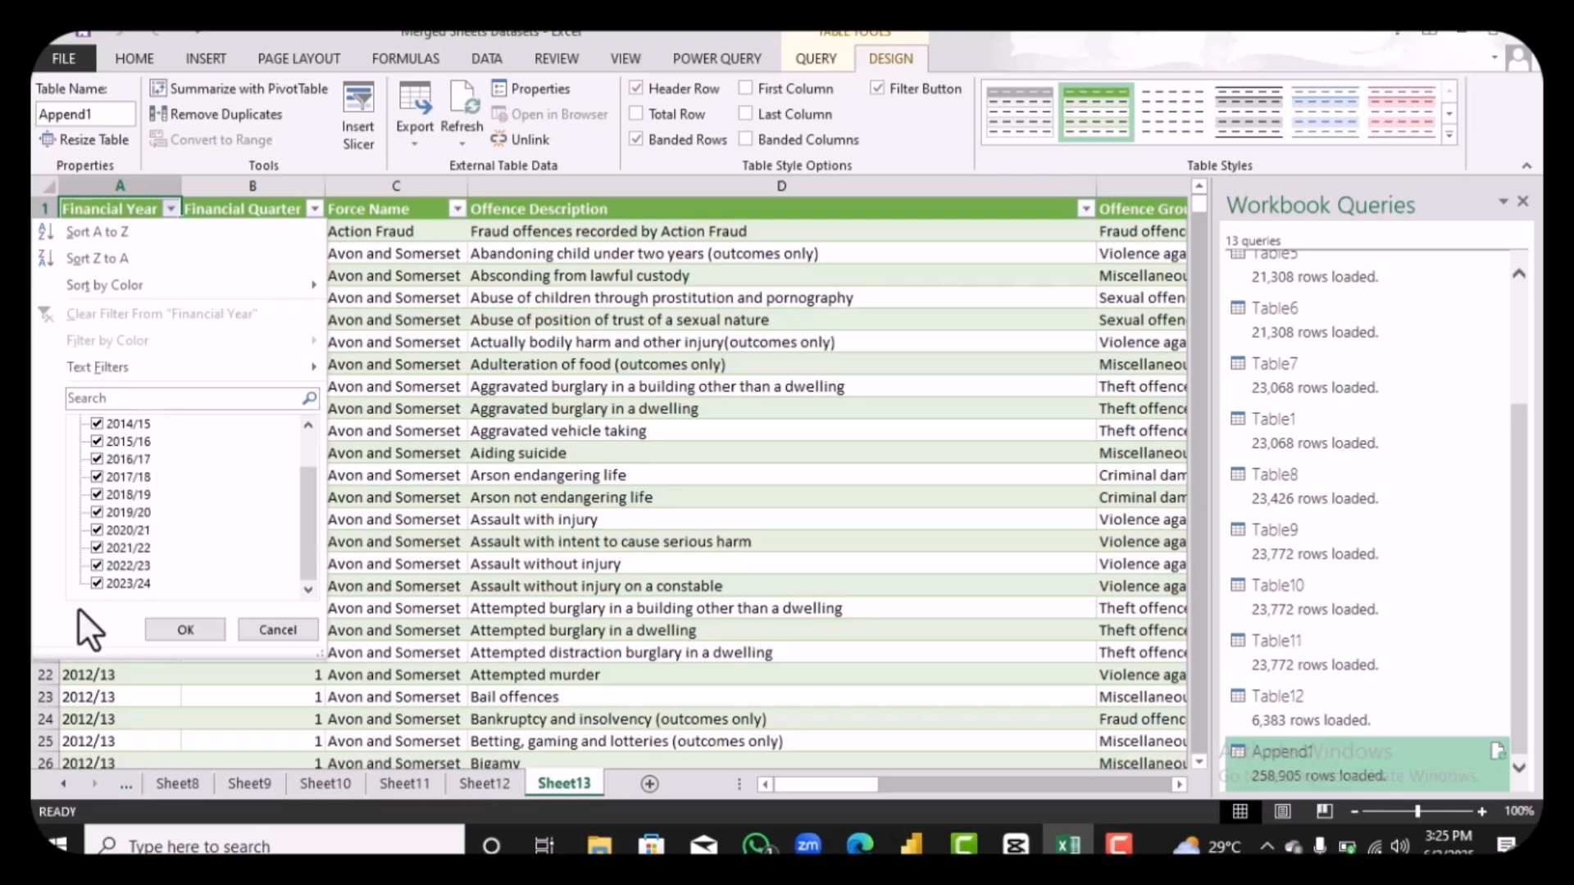
{"action": "left_click", "coordinate": [185, 628]}
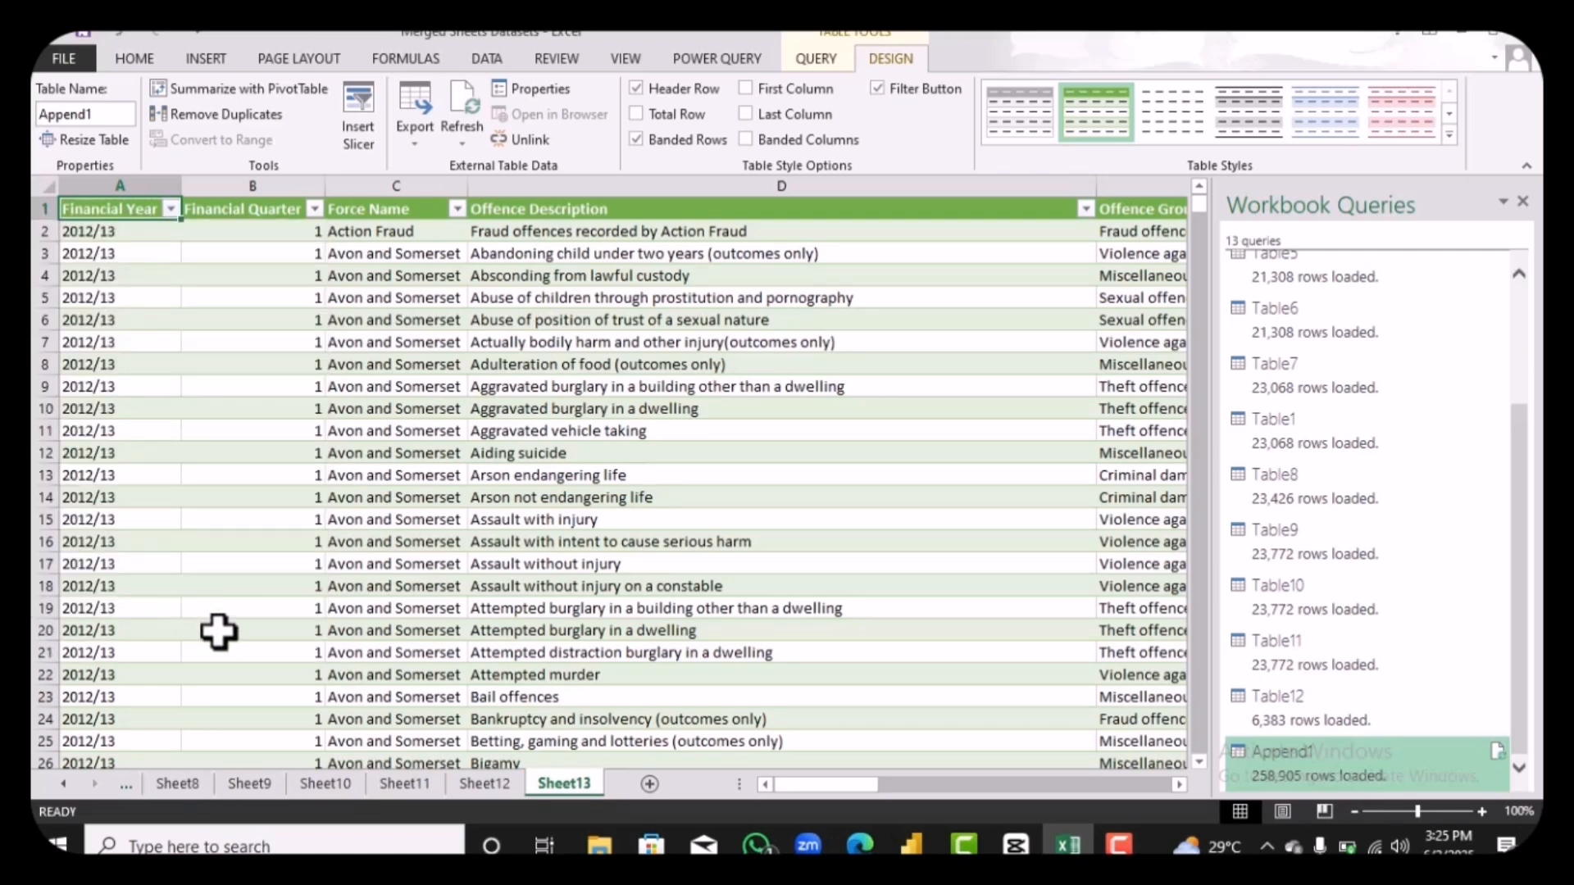